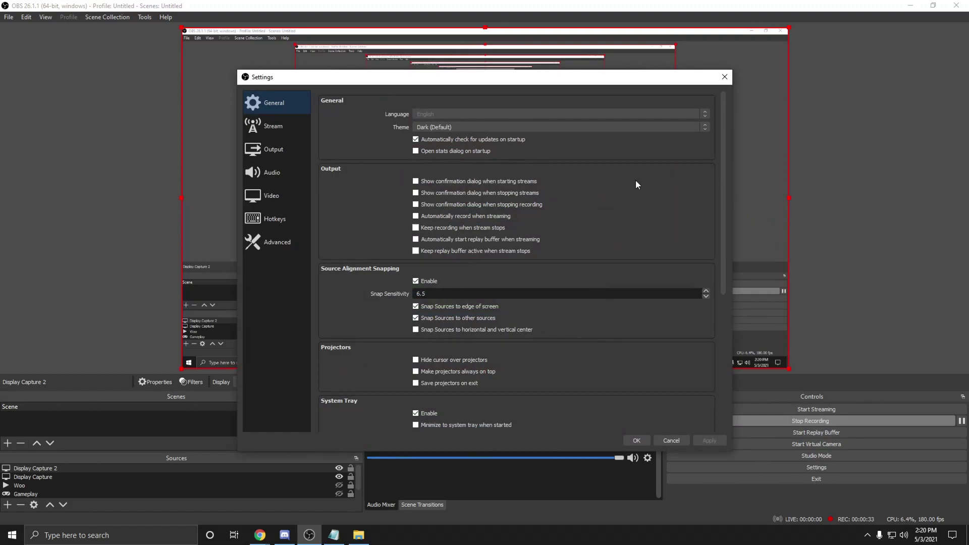
Review OBS's Output Recording, Audio and Replay Buffer settings (buffer enabled, 300 s, 512 MB).
click(273, 149)
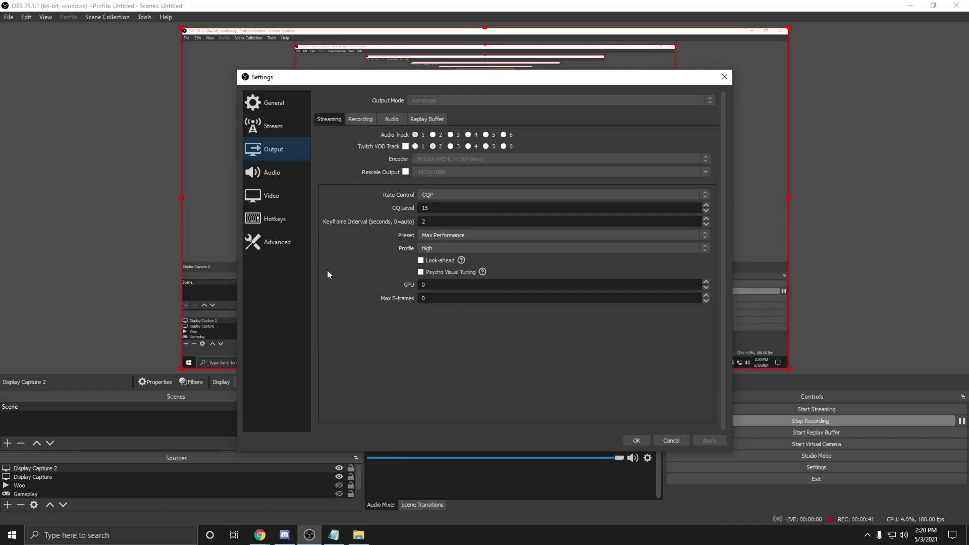
click(355, 120)
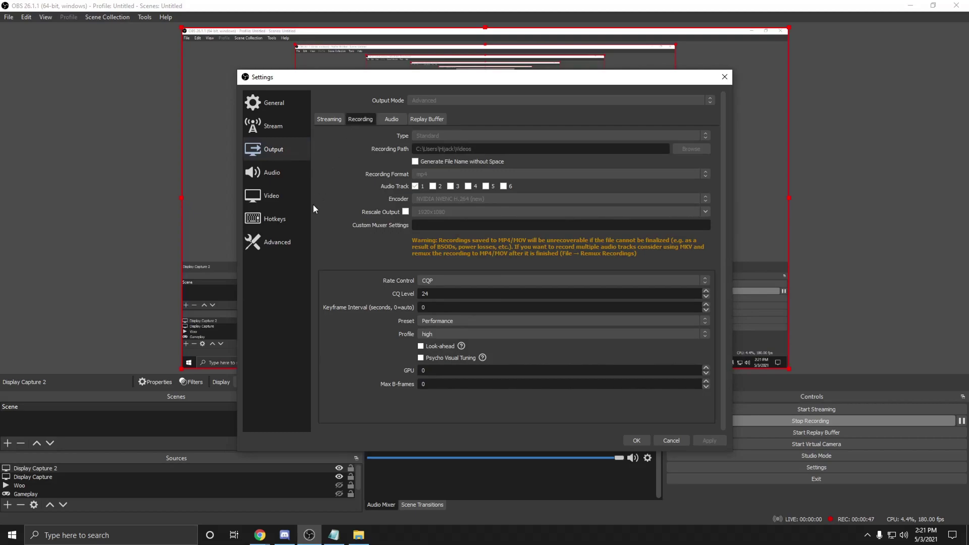
click(387, 119)
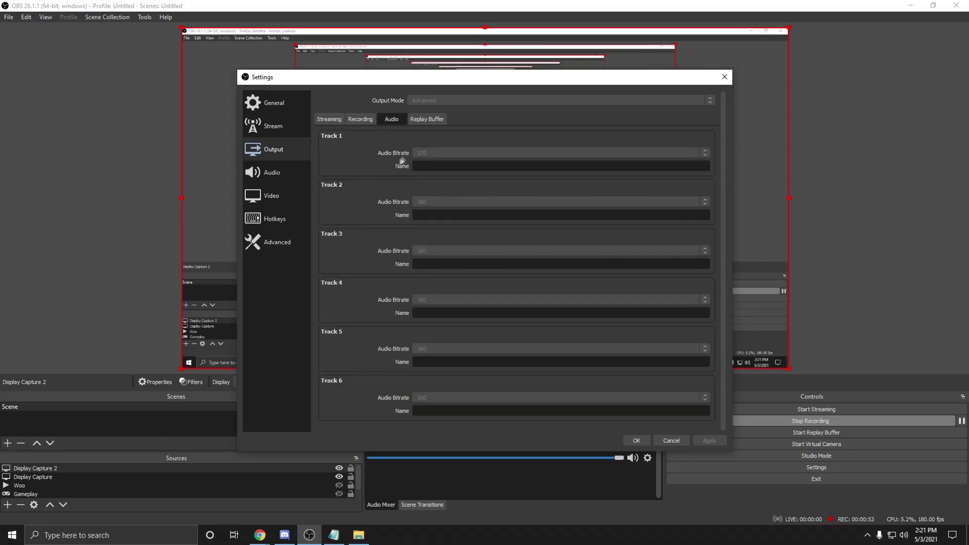
click(422, 118)
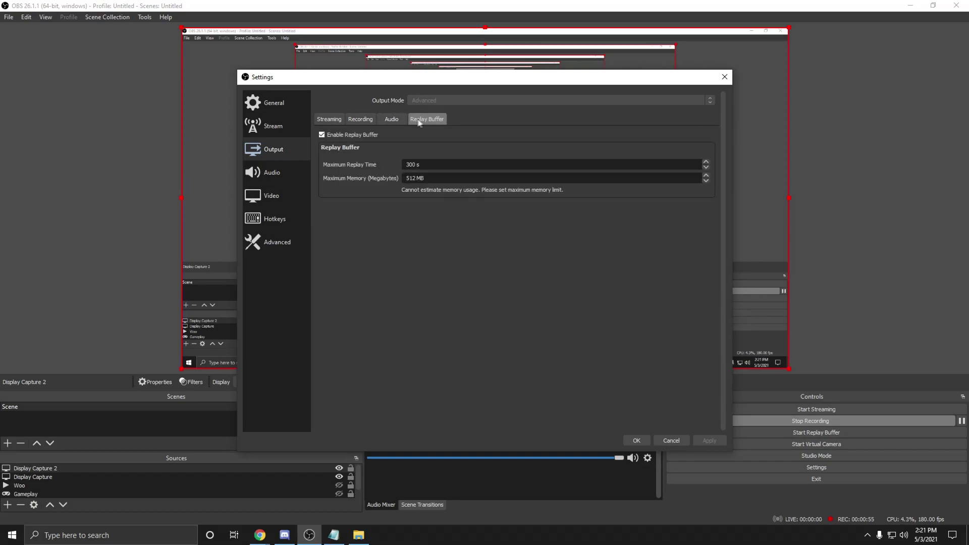
Look through OBS's Audio, Video, Hotkeys and Advanced settings pages.
click(273, 173)
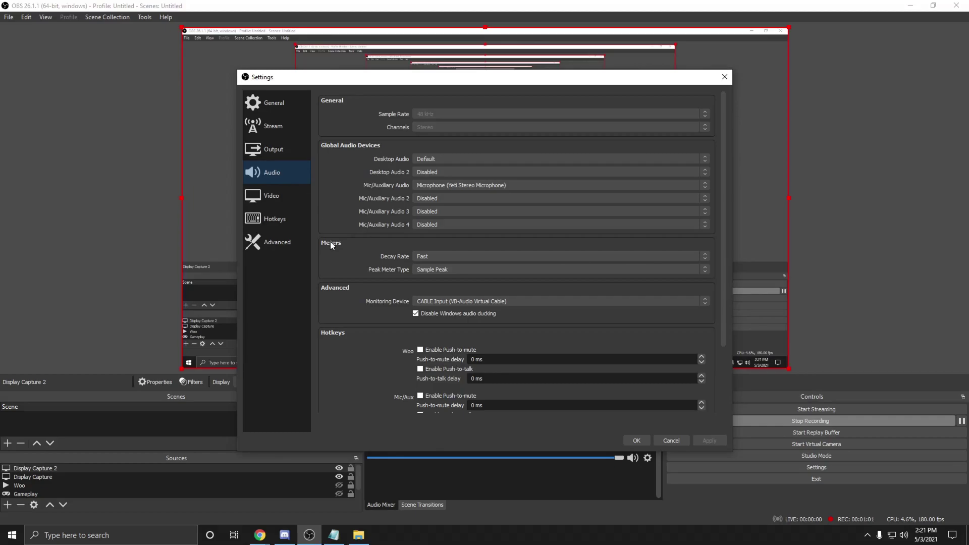
scroll(331, 244, down, 2)
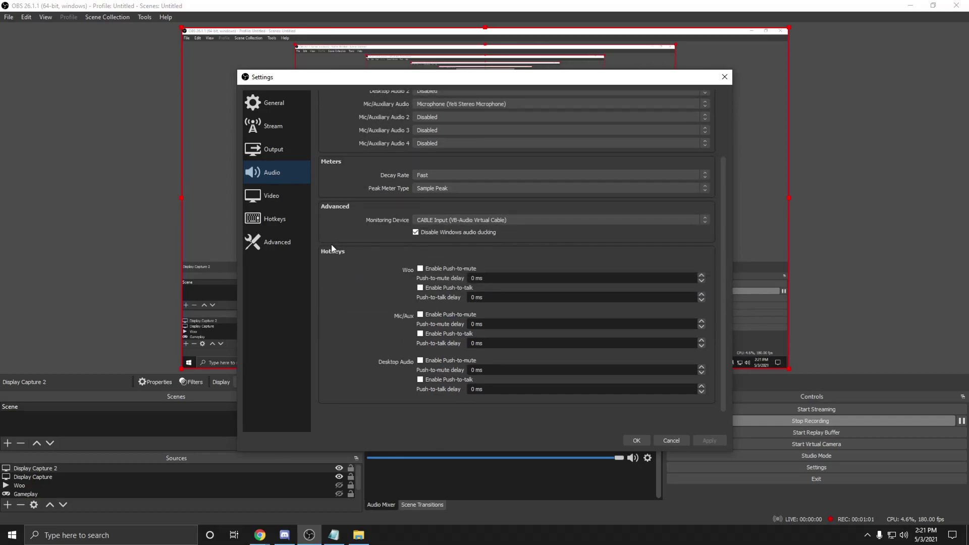
click(282, 195)
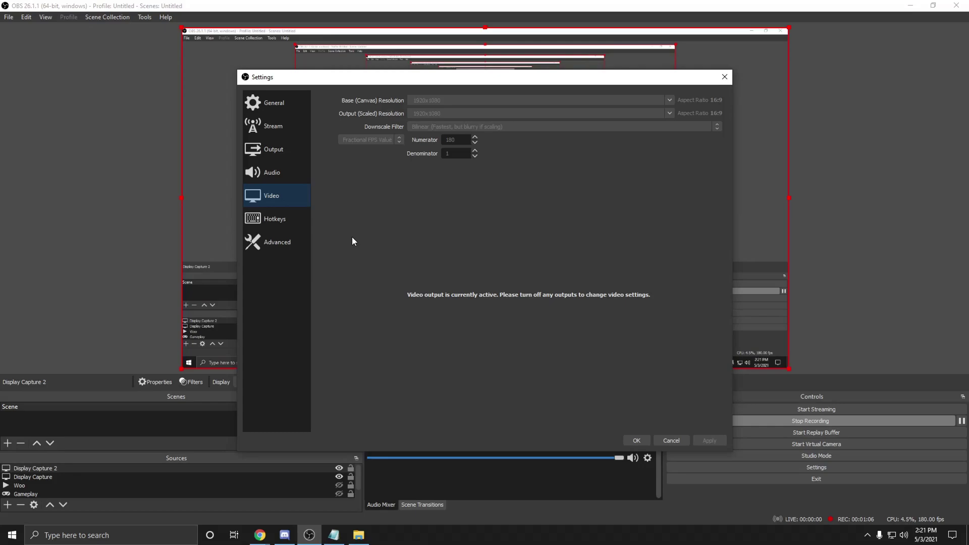
click(284, 220)
mouse_move(370, 262)
click(281, 243)
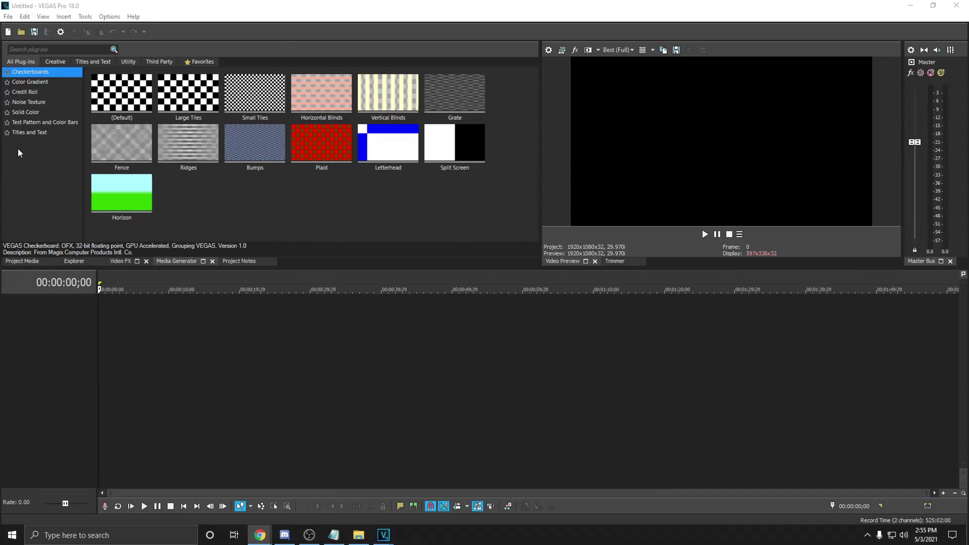
Add a Black Solid Color generator clip at the start of a new video track.
click(25, 115)
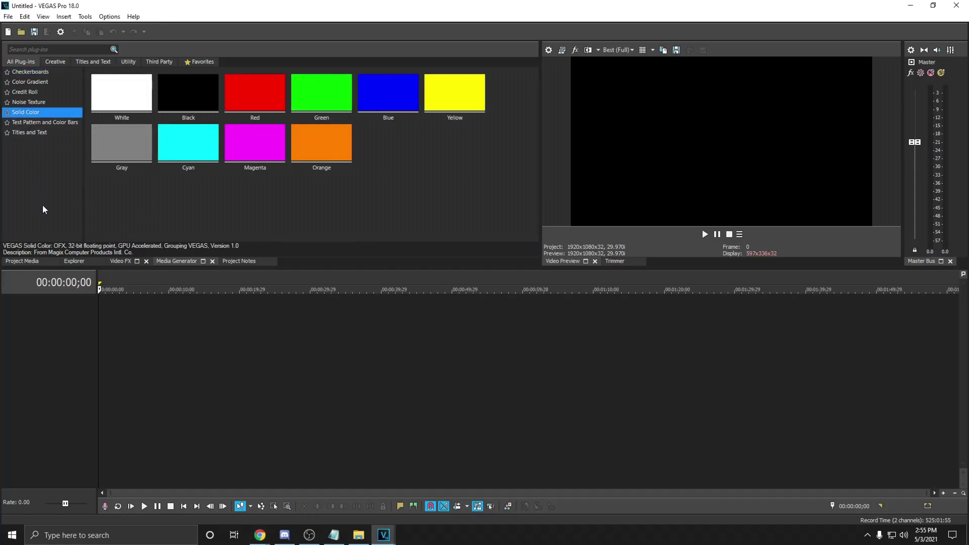
drag(174, 104, 106, 320)
click(481, 58)
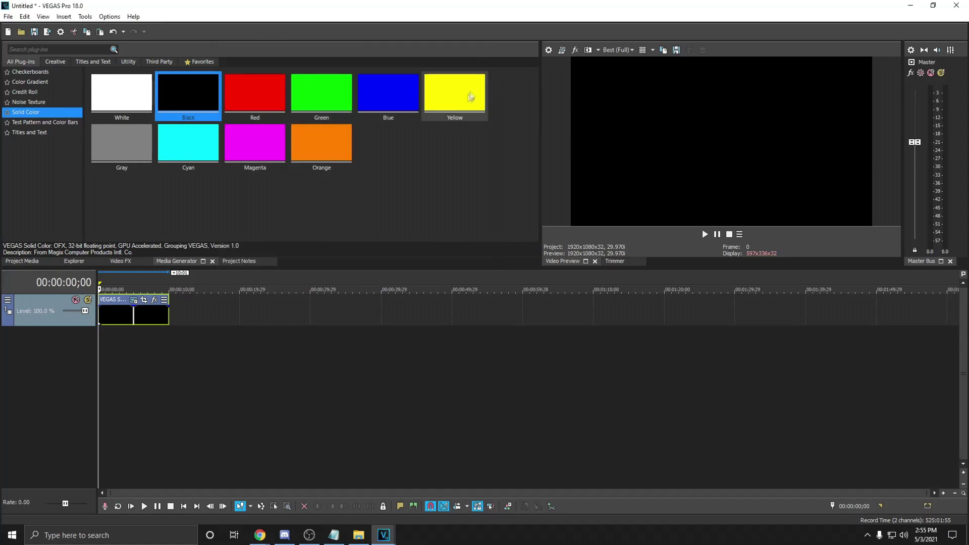
In Render As, select the MAGIX AVC/AAC MP4 Best Renders template.
click(10, 17)
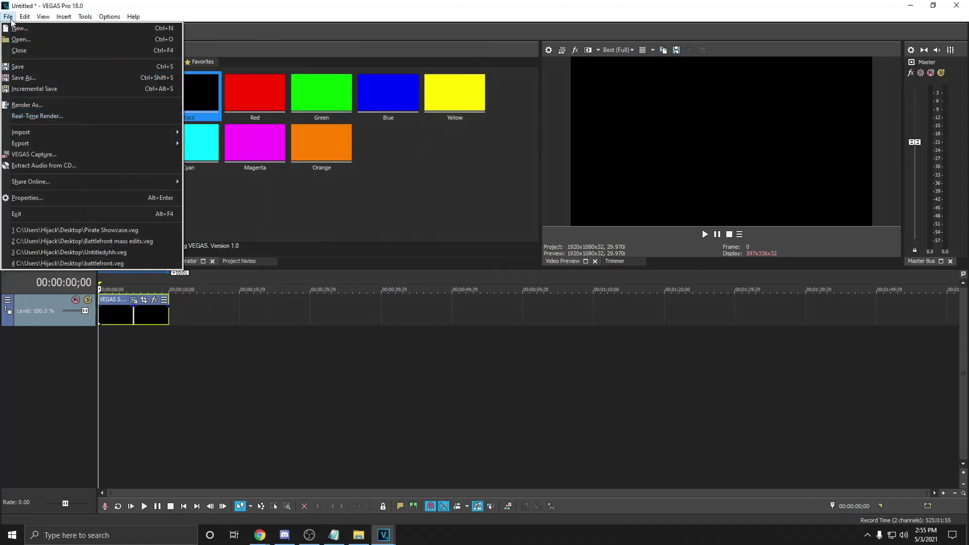
click(18, 104)
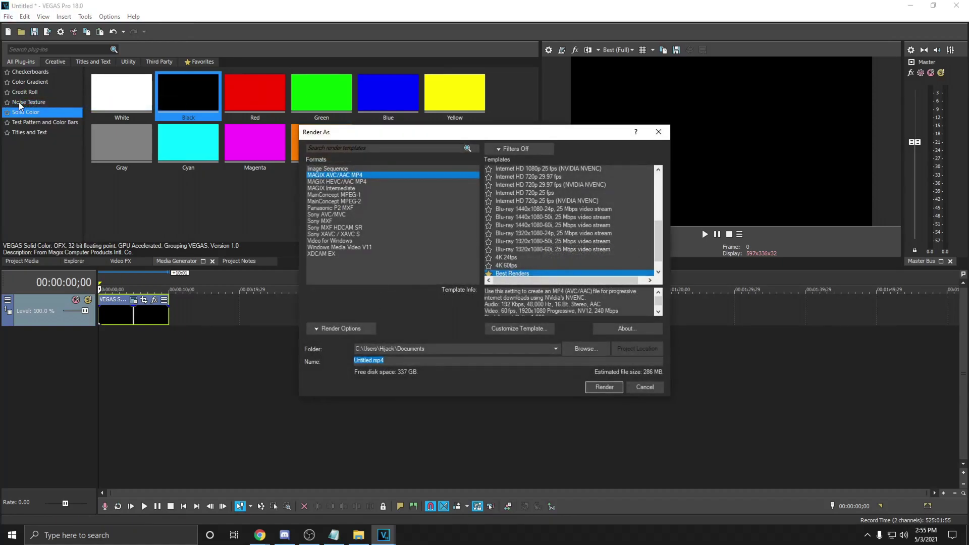
click(332, 178)
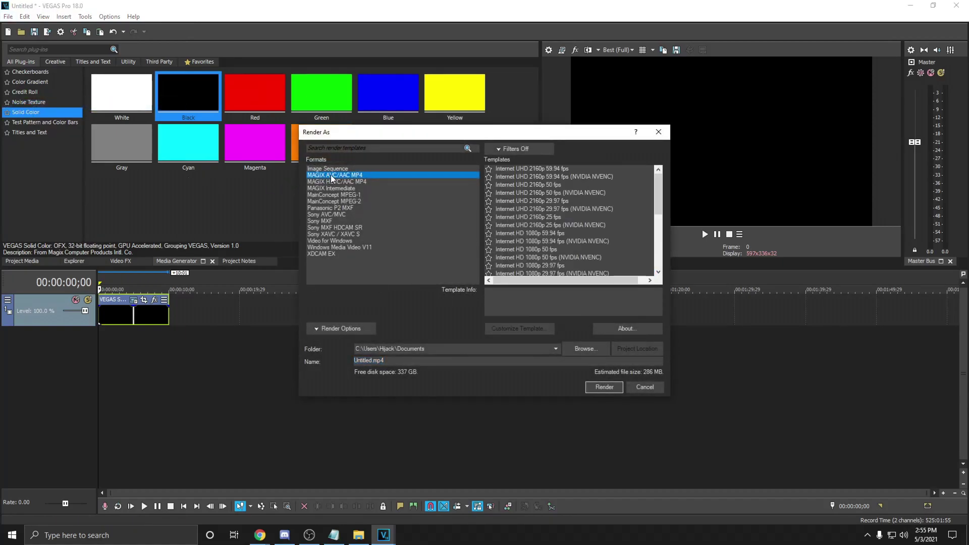
drag(656, 193, 656, 246)
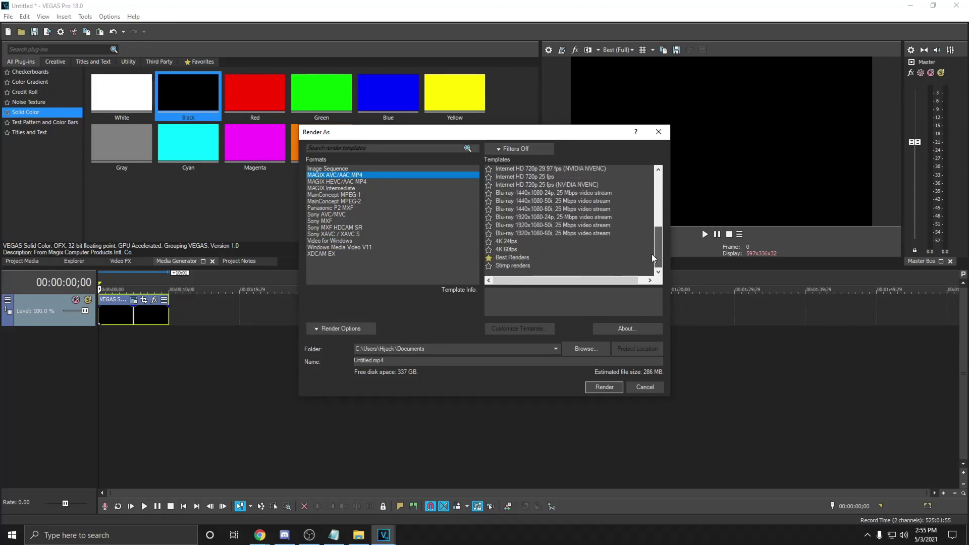
click(507, 259)
Customize the Best Renders template and review its Audio, System and Project settings.
click(508, 329)
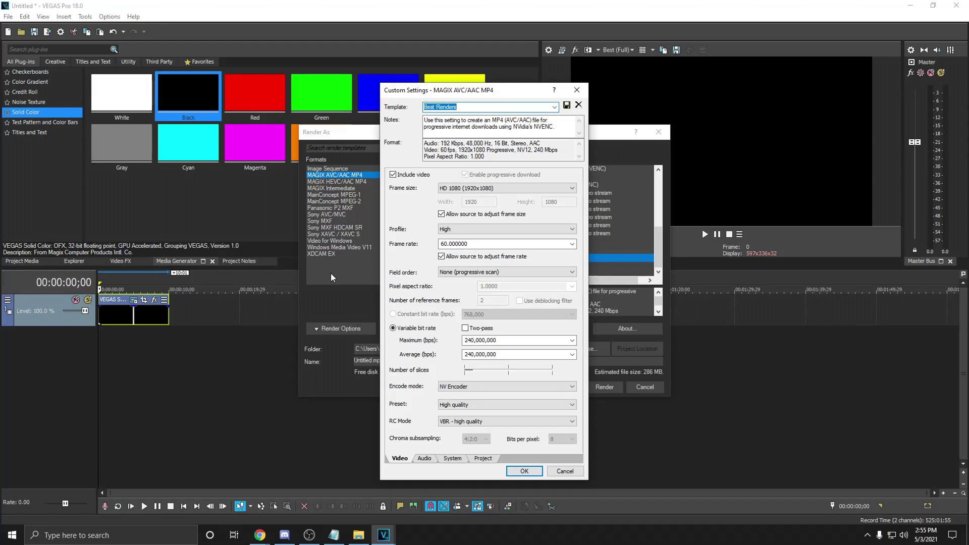
click(425, 459)
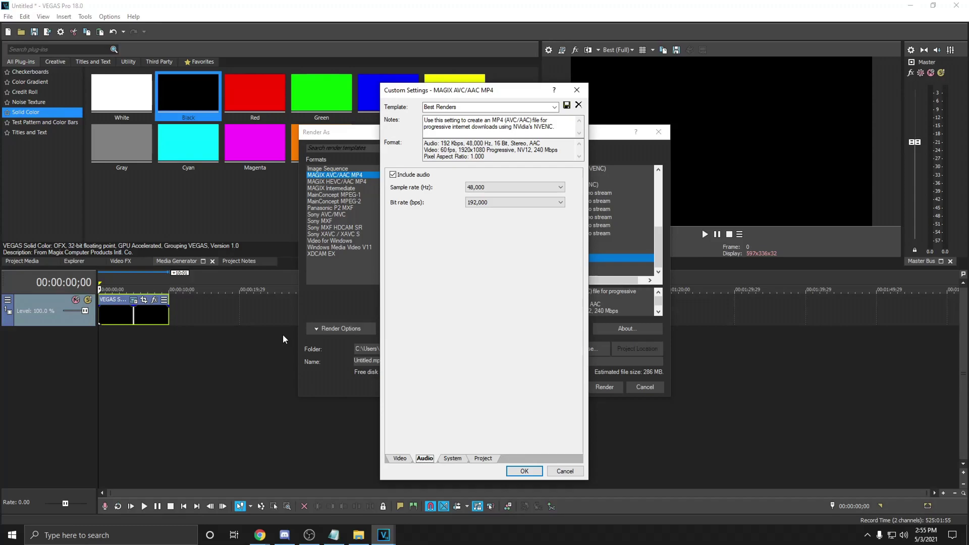
click(453, 458)
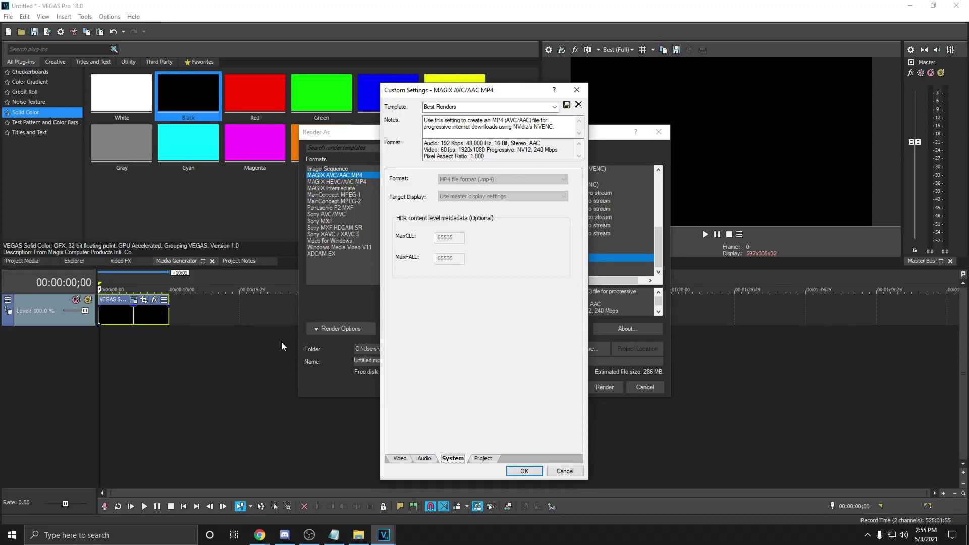
click(482, 459)
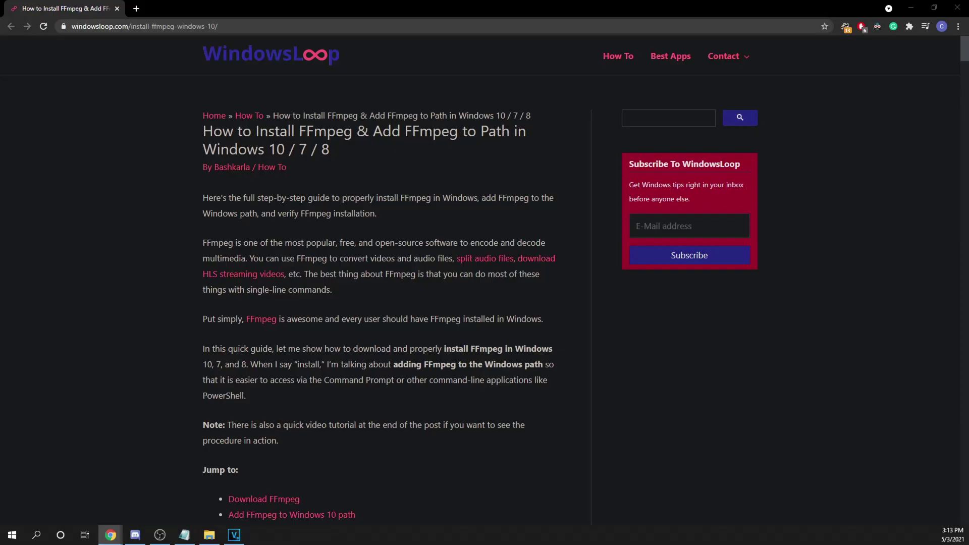
Go to ffmpeg.org's Download page and show the Windows EXE builds (gyan.dev, BtbN).
scroll(379, 303, down, 7)
click(271, 199)
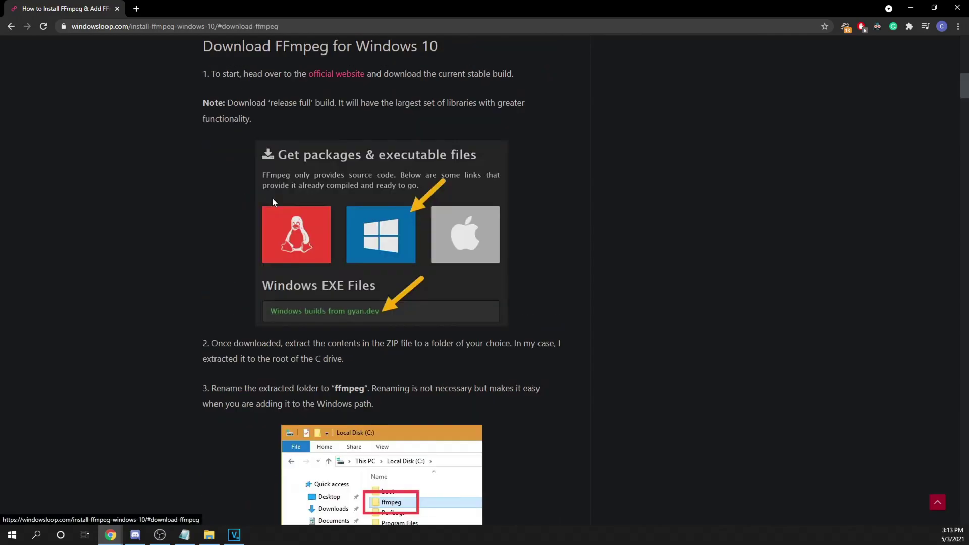
scroll(209, 319, down, 5)
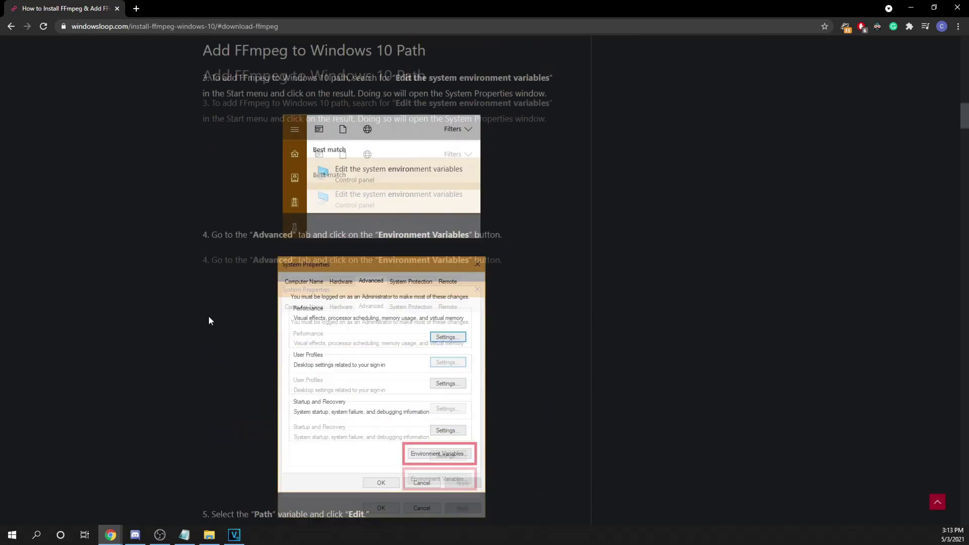
scroll(210, 320, up, 10)
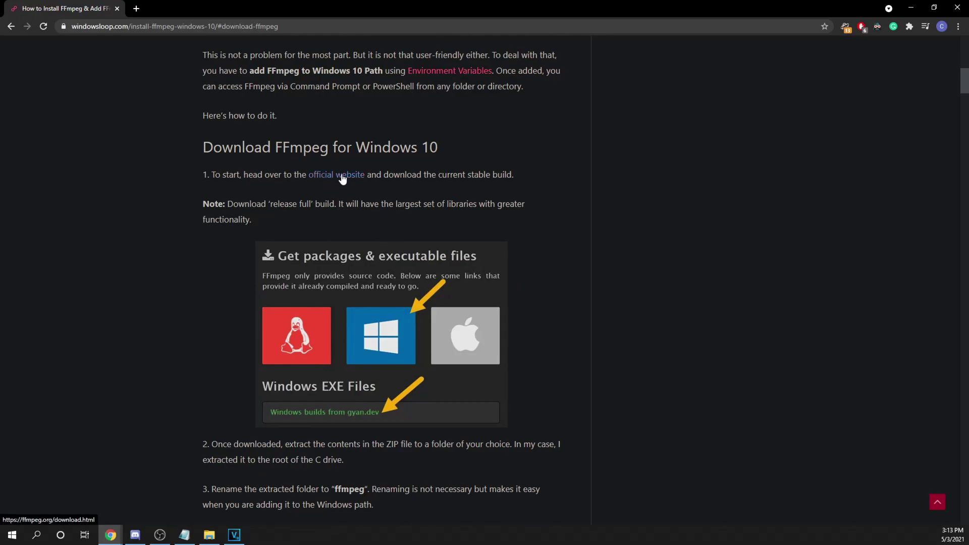
click(342, 178)
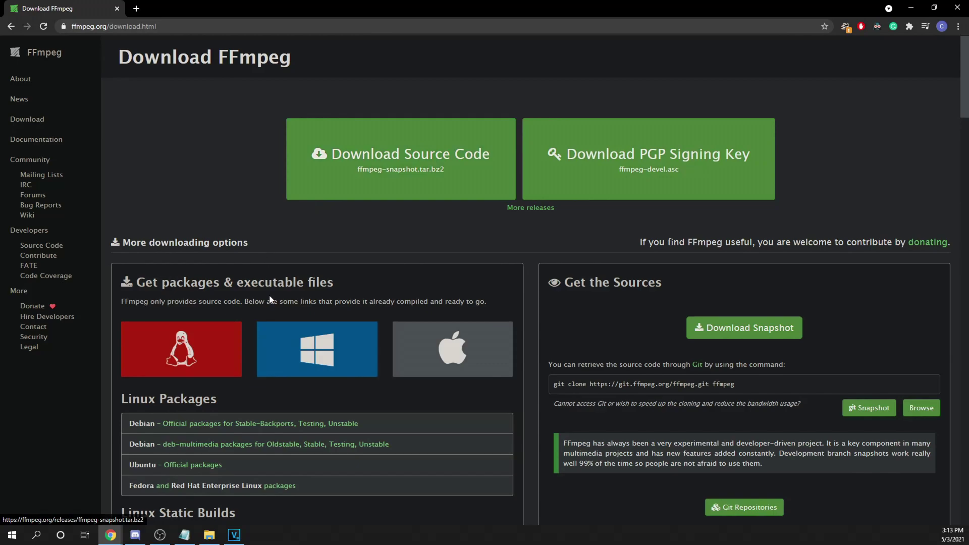
click(298, 340)
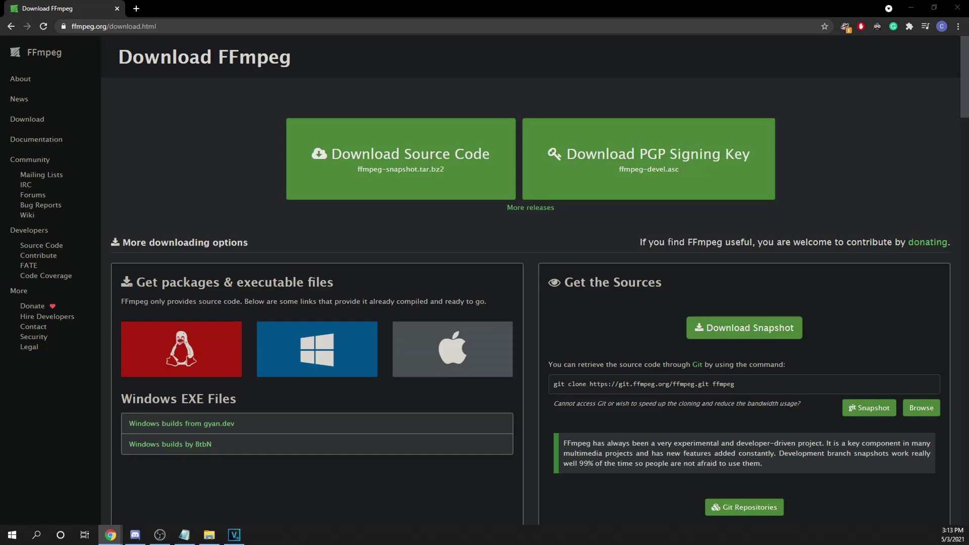
scroll(273, 398, down, 2)
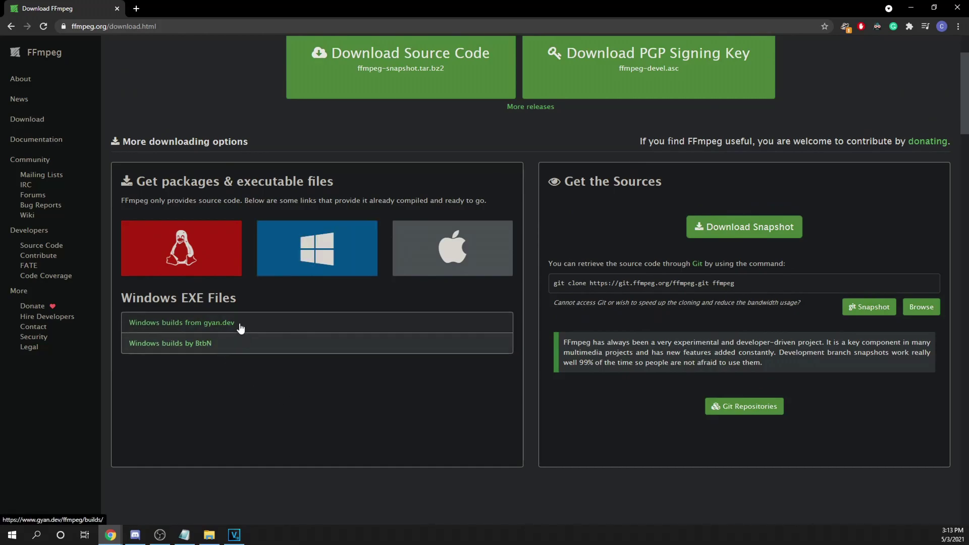
Download ffmpeg-4.4-full_build.zip from the gyan.dev ffmpeg 4.4 GitHub release.
click(240, 329)
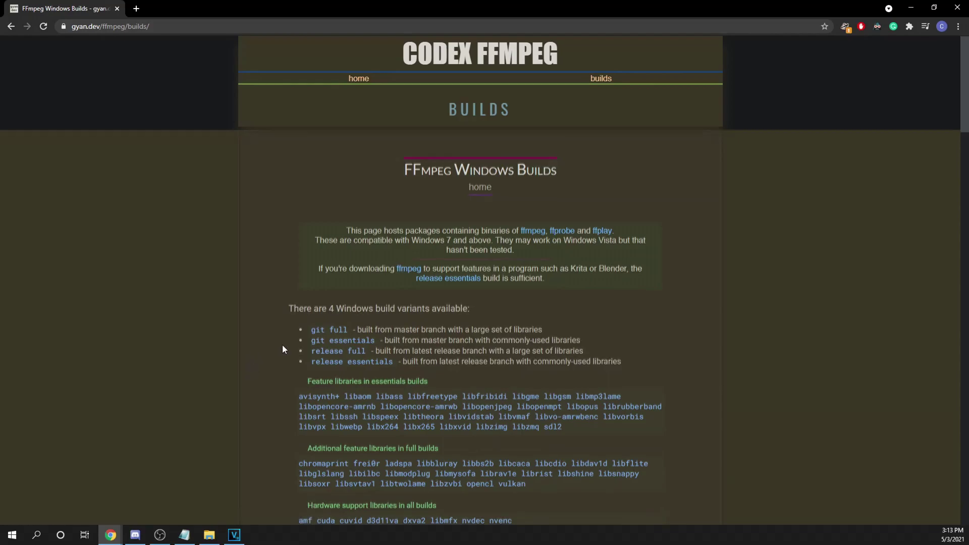
scroll(335, 432, down, 10)
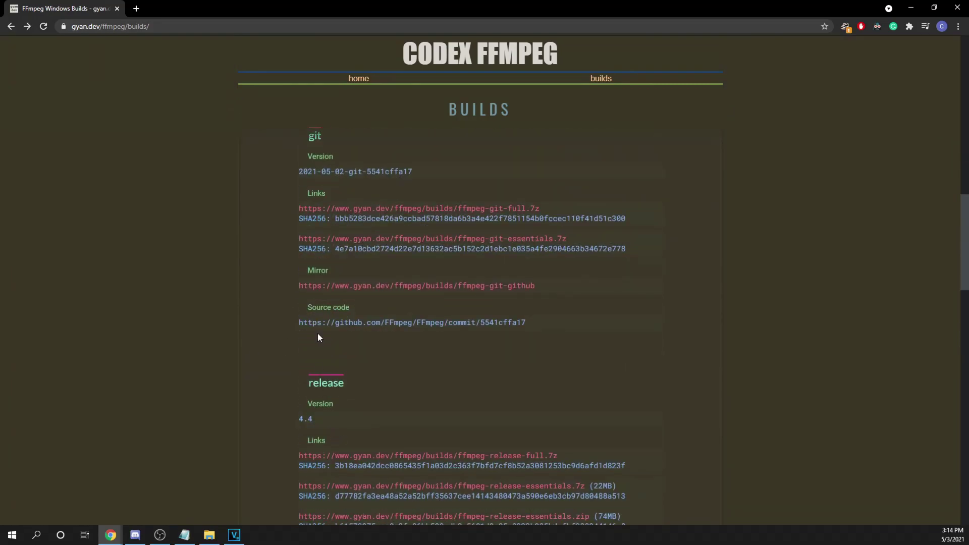
scroll(308, 340, down, 5)
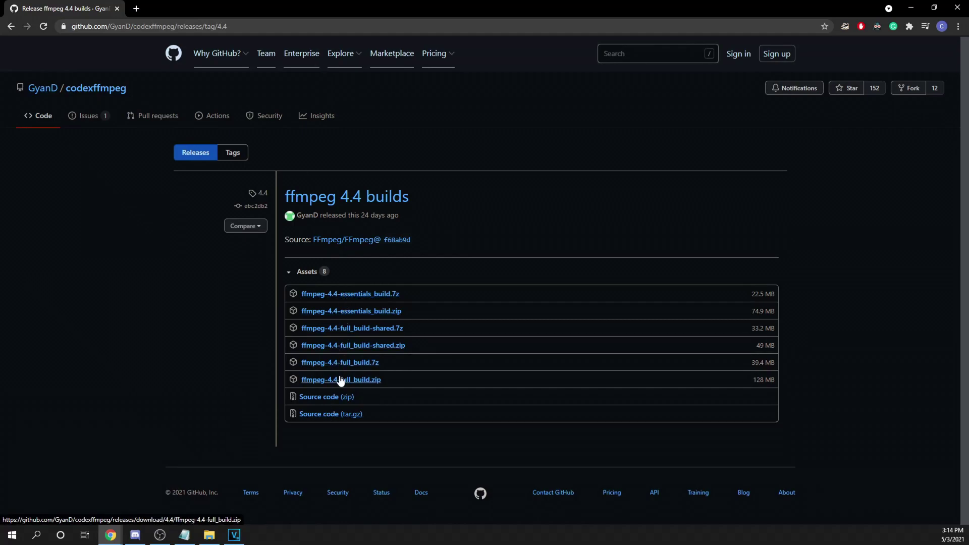
click(341, 381)
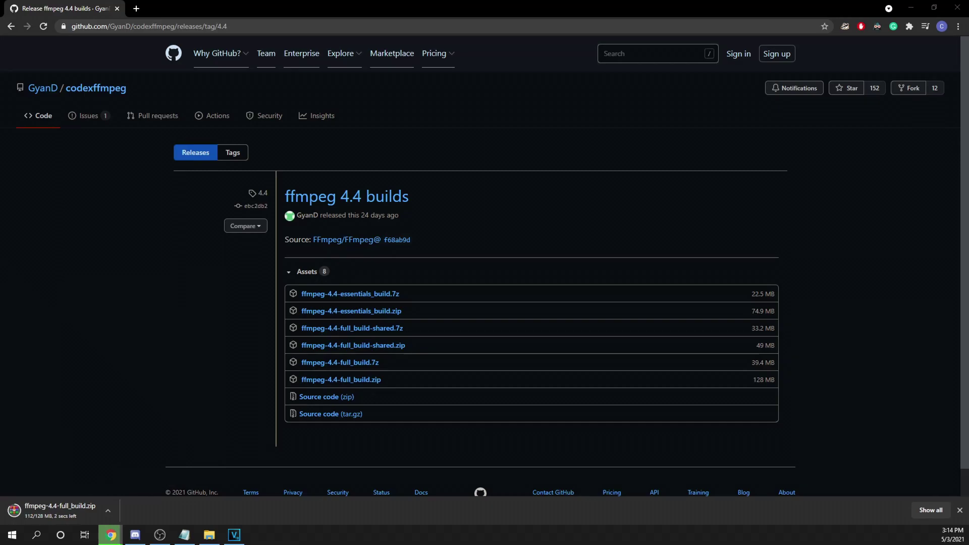
Drag the downloaded ffmpeg-4.4-full_build.zip onto the desktop.
key(super+Down)
drag(426, 33, 314, 16)
drag(199, 508, 763, 107)
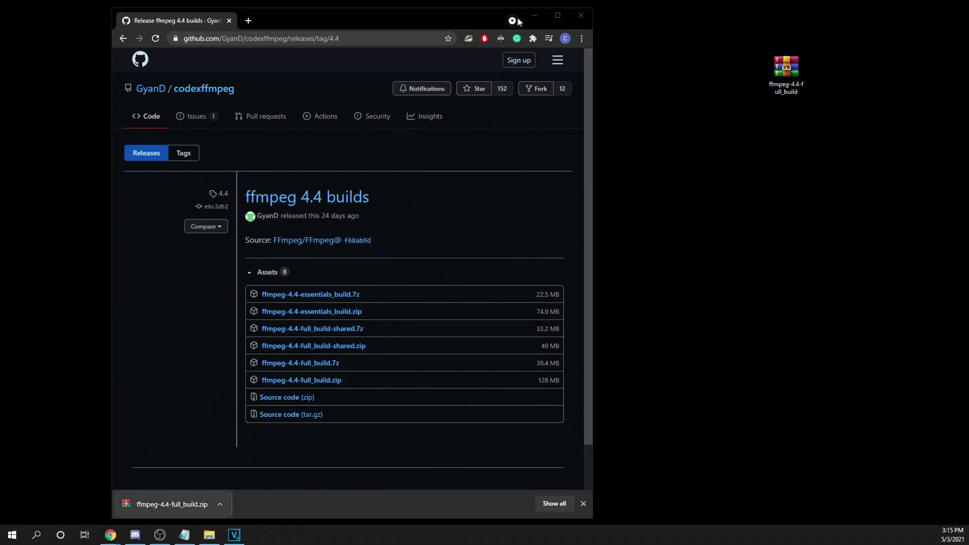
click(534, 15)
Create a desktop folder named FFmpeg and open the zip in WinRAR.
right_click(564, 75)
mouse_move(604, 171)
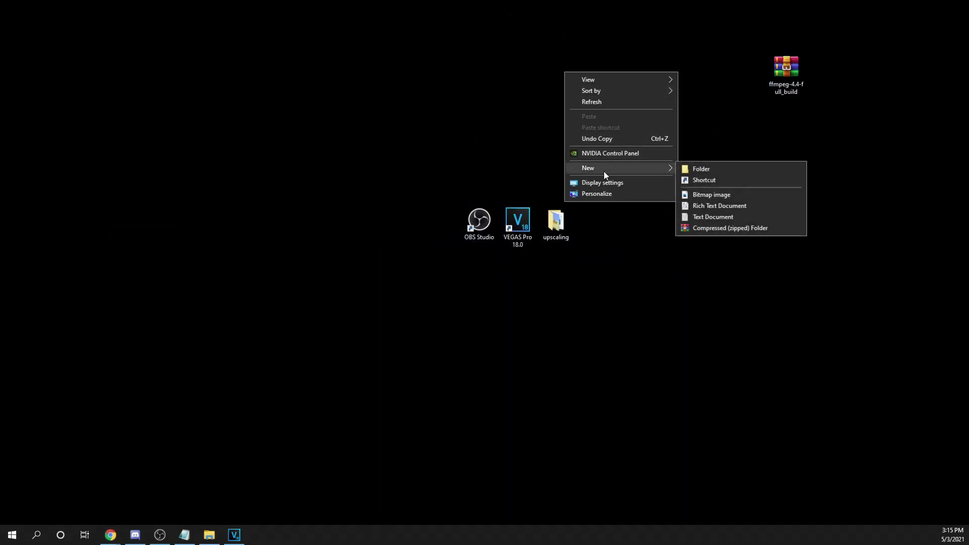
click(690, 166)
text(FFmpeg)
key(Return)
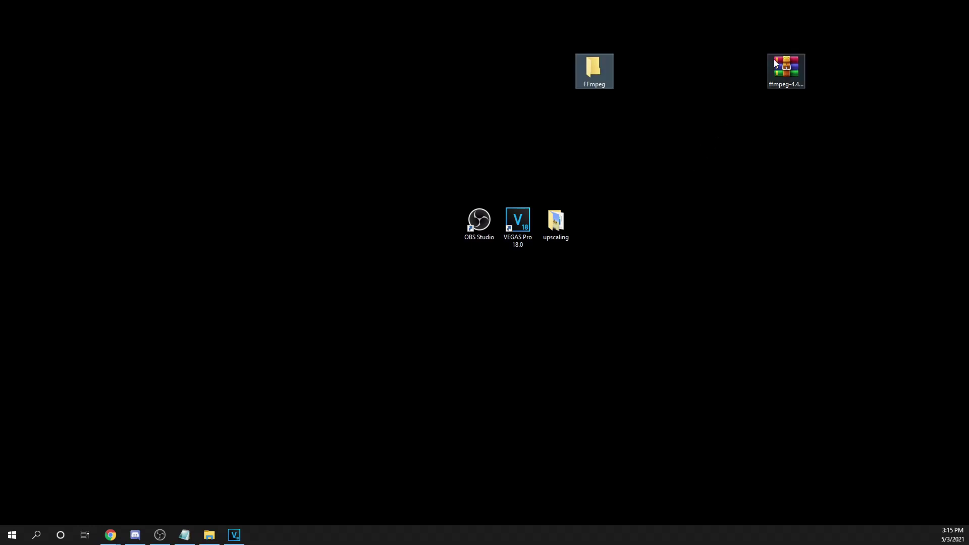
double_click(773, 59)
drag(409, 57, 508, 201)
Extract the ffmpeg-4.4-full_build folder into the desktop FFmpeg folder and open it.
click(387, 297)
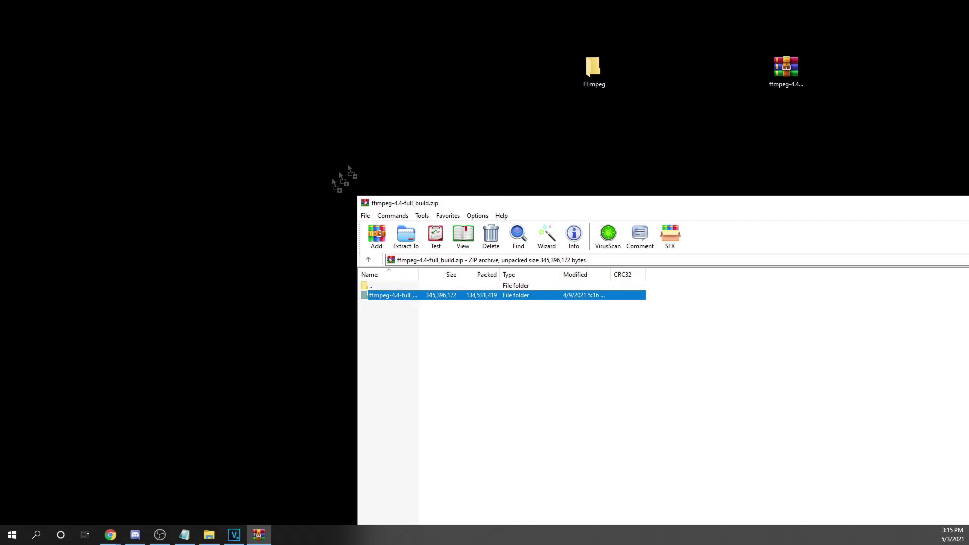
drag(374, 147, 598, 76)
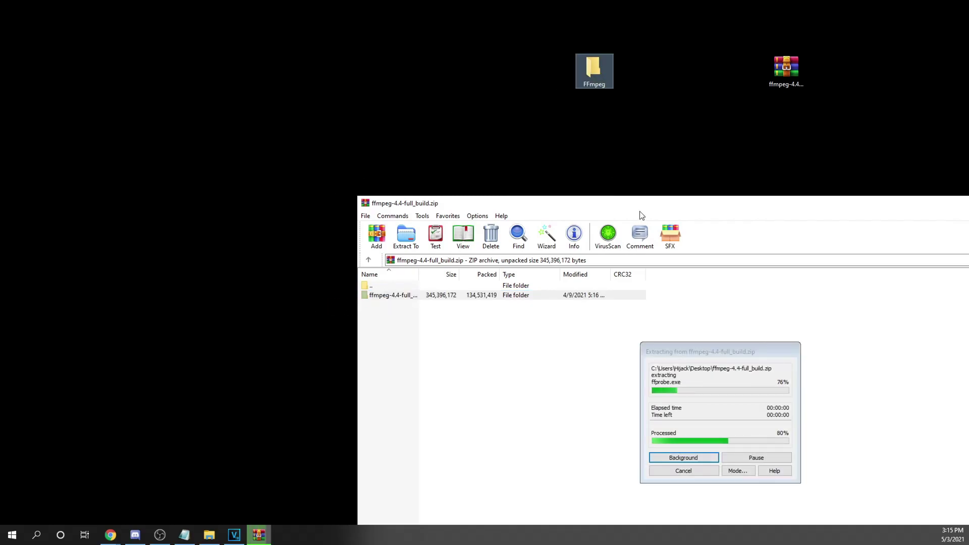
drag(642, 204, 377, 183)
click(747, 182)
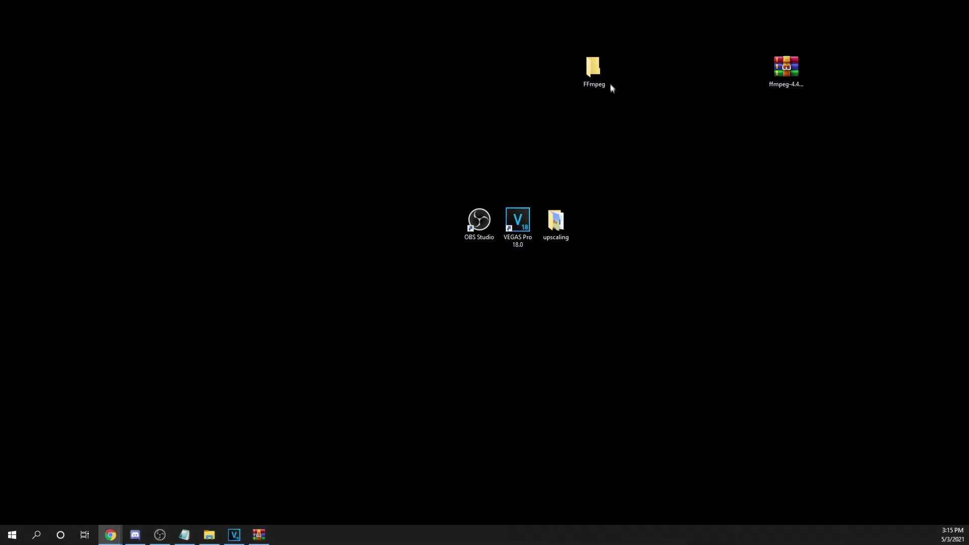
double_click(605, 74)
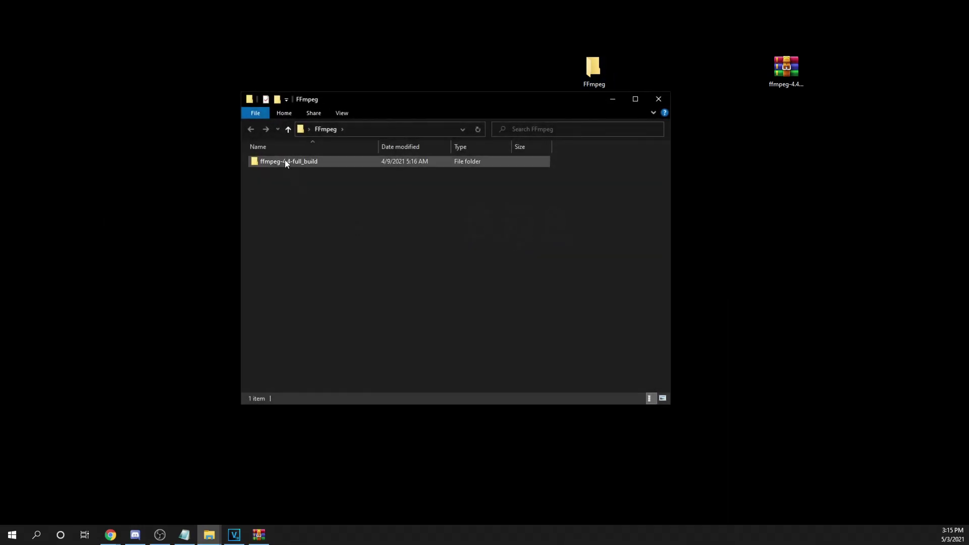
Rename the build folder to ffmpeg and move it onto the desktop.
double_click(286, 161)
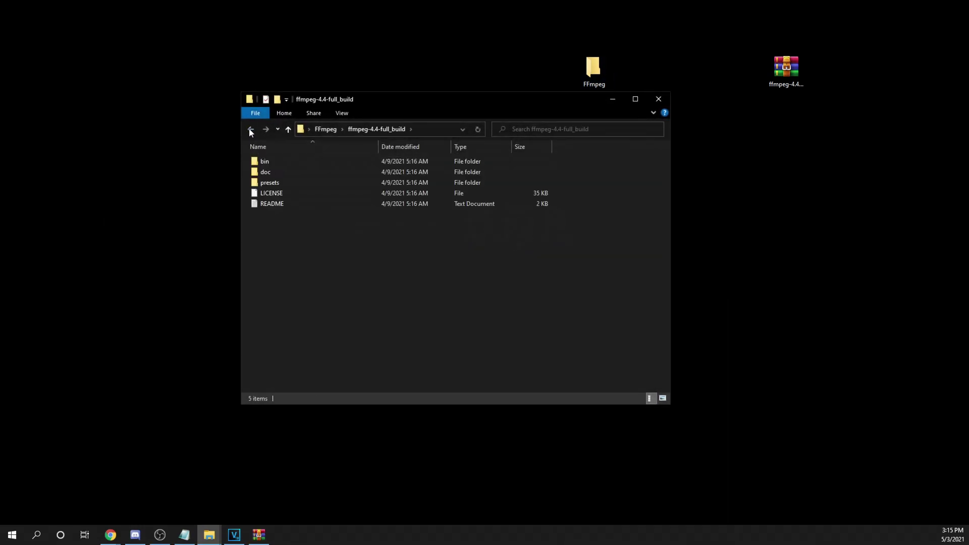
click(250, 130)
right_click(268, 161)
click(303, 372)
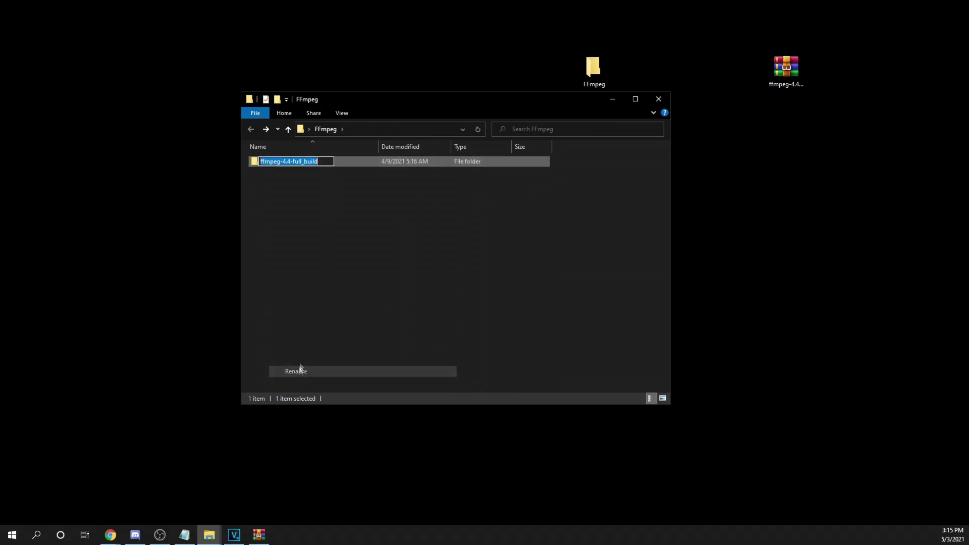
key(End)
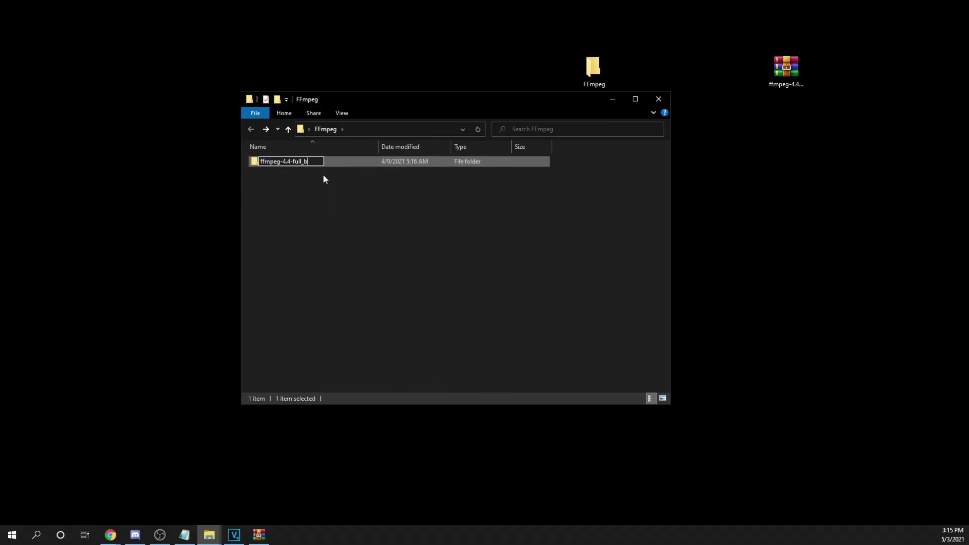
key(BackSpace)
key(BackSpace)
key(BackSpace)
key(BackSpace)
key(BackSpace)
key(BackSpace)
key(BackSpace)
key(BackSpace)
key(BackSpace)
key(BackSpace)
key(BackSpace)
key(BackSpace)
key(BackSpace)
key(BackSpace)
key(BackSpace)
key(Return)
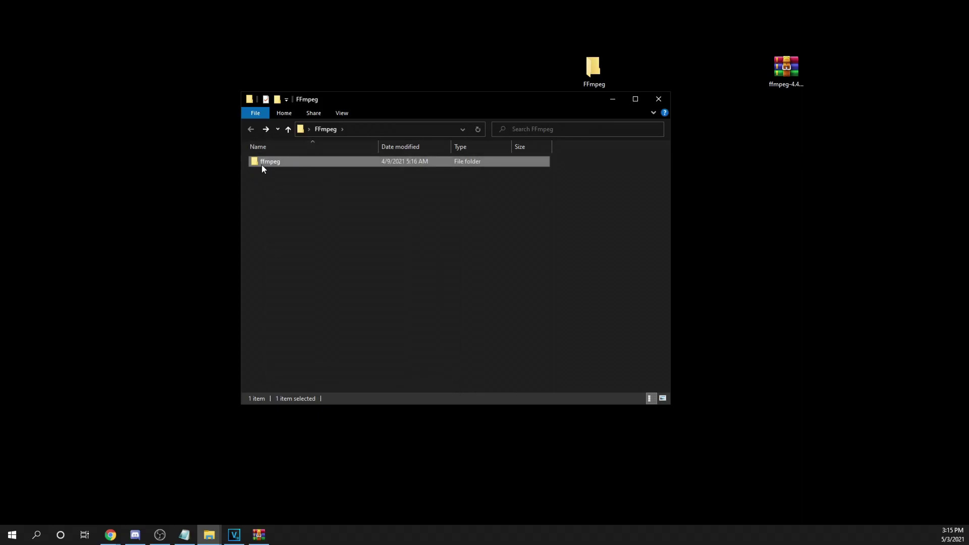
drag(267, 163, 539, 80)
click(659, 99)
drag(556, 17, 556, 68)
Move the ffmpeg folder into Local Disk (C:), resolving the name conflict.
key(super+e)
drag(407, 103, 256, 37)
double_click(150, 203)
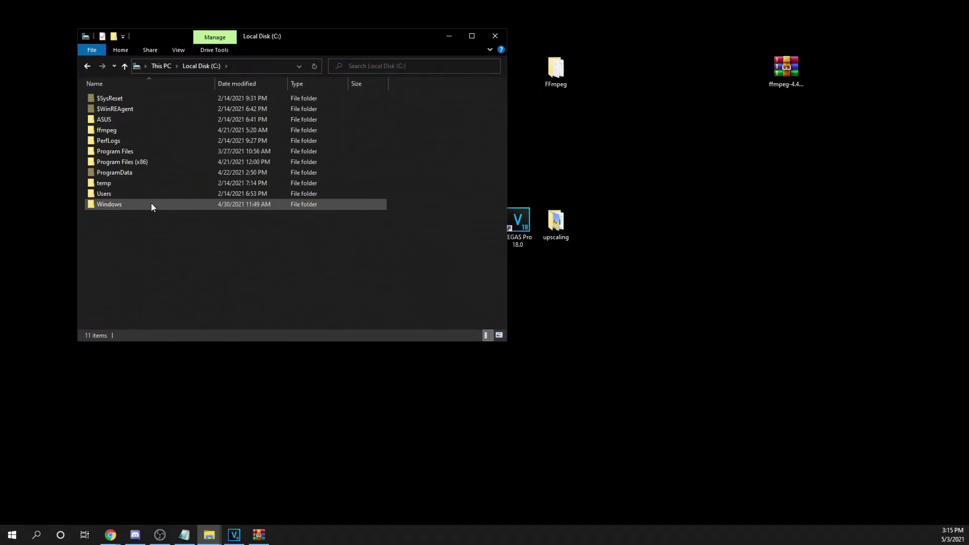
drag(559, 74, 192, 273)
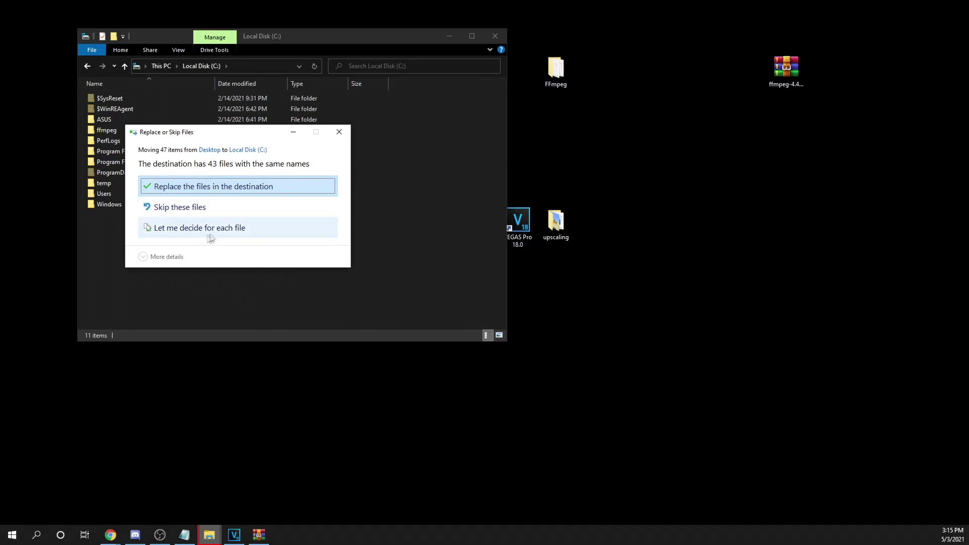
click(339, 133)
Open System Properties via a Start search for 'ed' (edit environment variables).
click(449, 35)
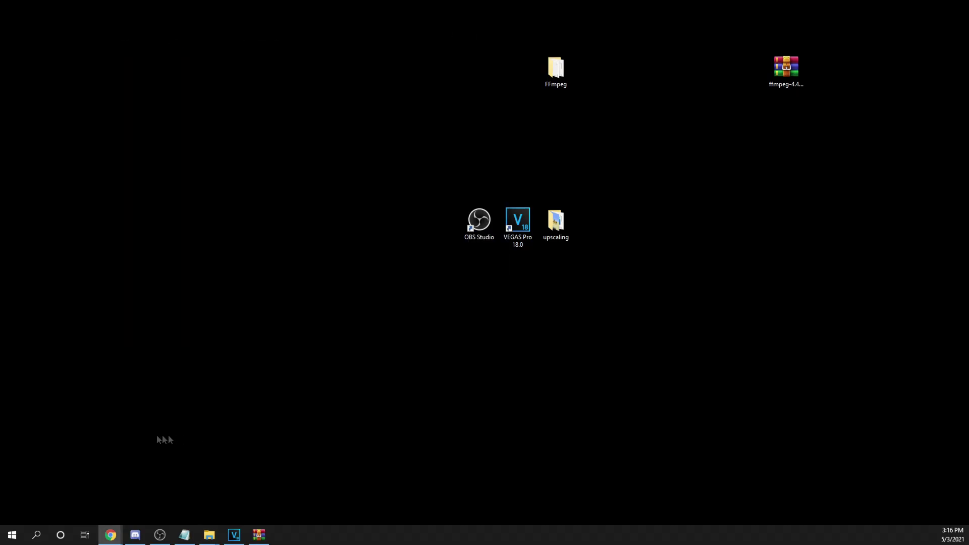
click(13, 535)
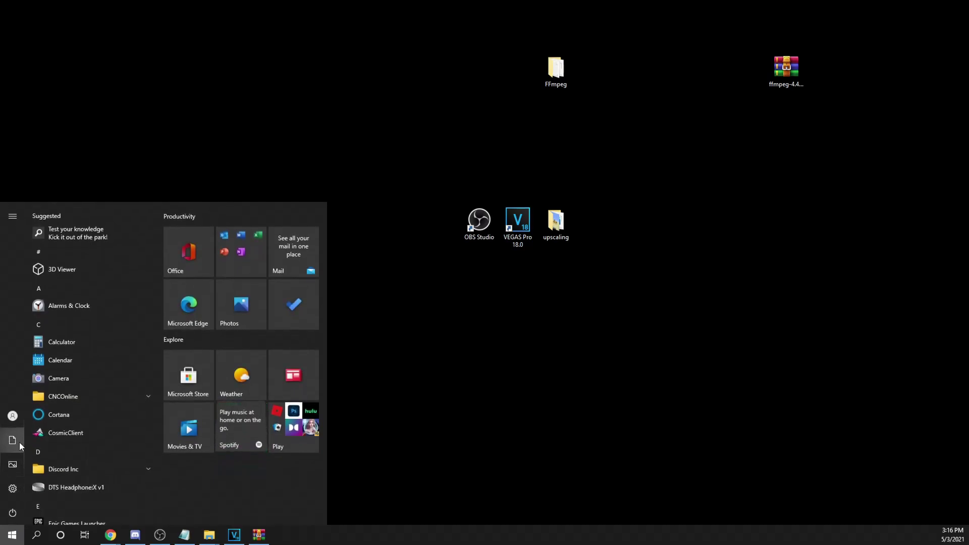
text(ed)
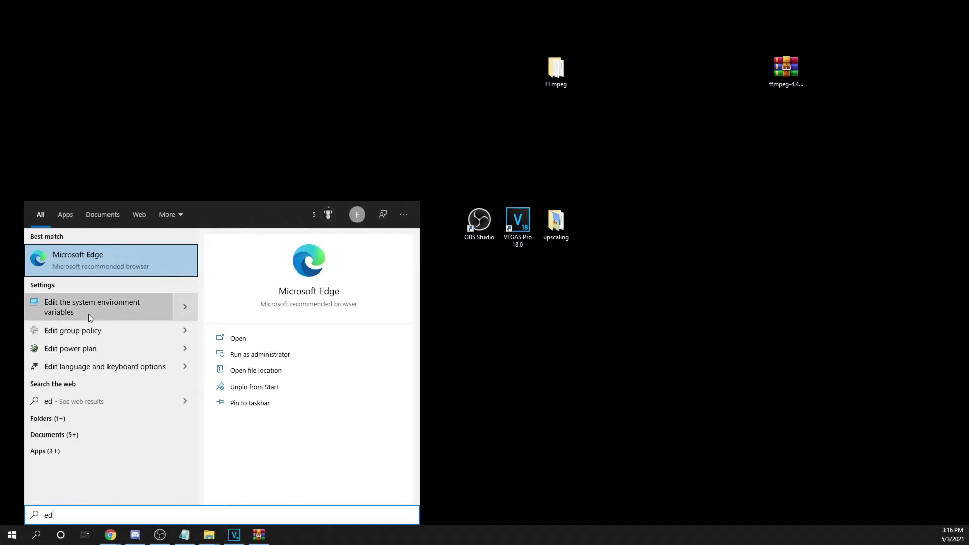
click(88, 314)
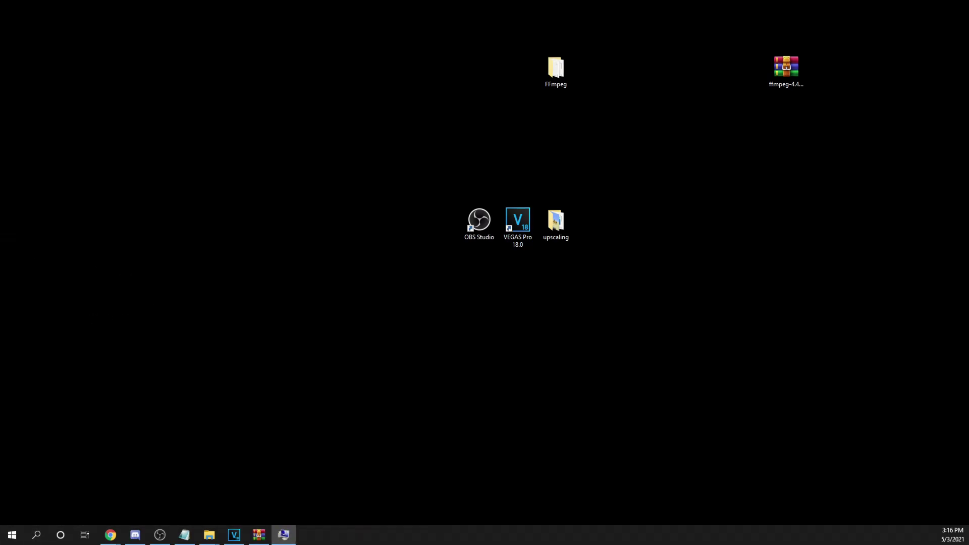
drag(496, 106, 349, 61)
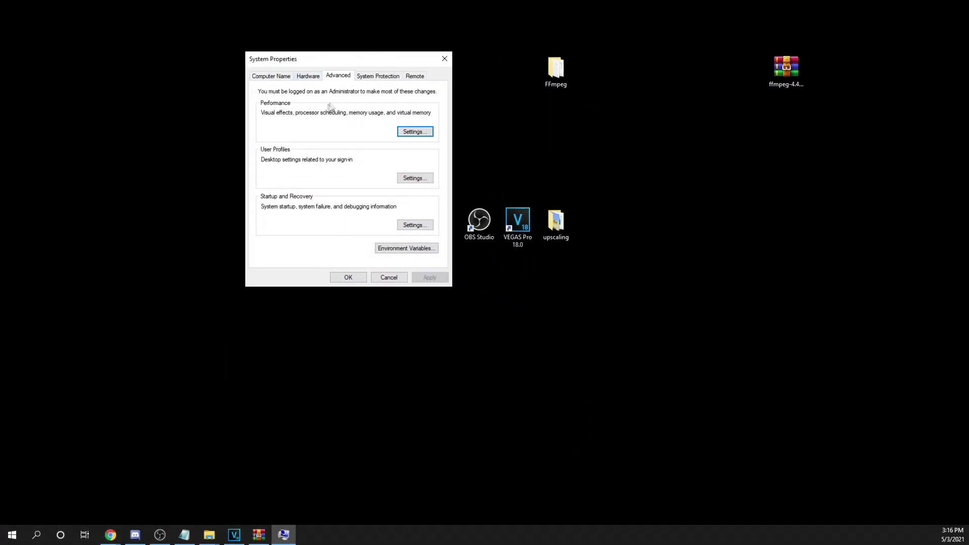
Edit the user Path variable and check its C:\ffmpeg\bin entry.
click(396, 248)
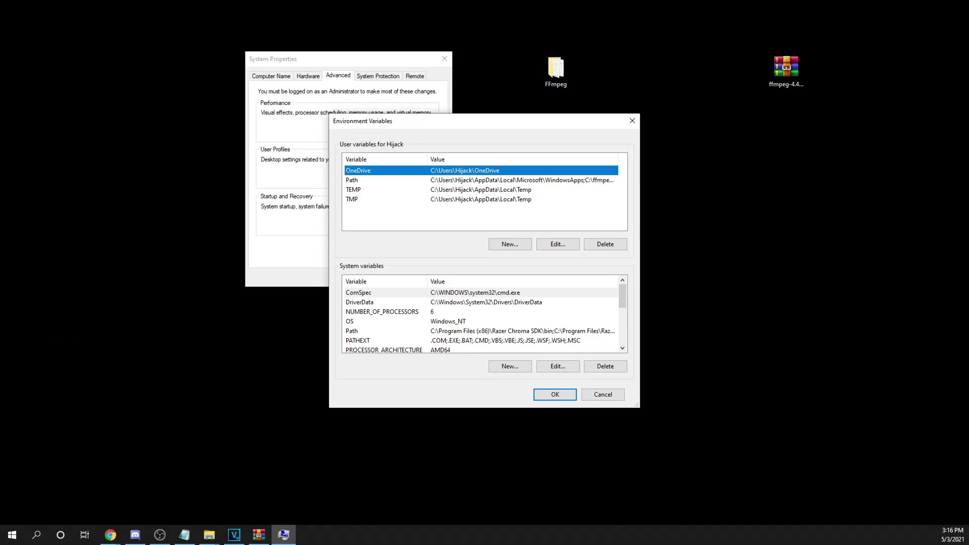
click(424, 182)
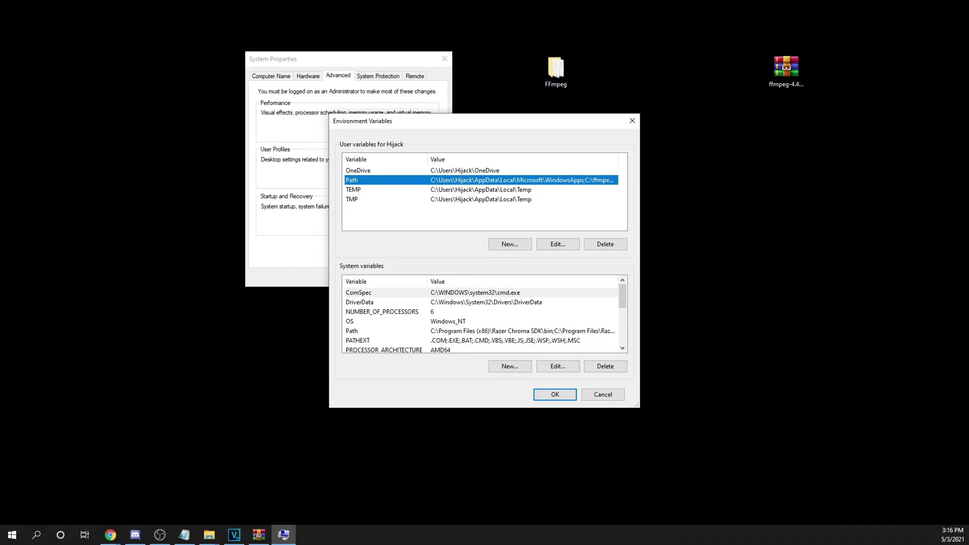
key(alt+Tab)
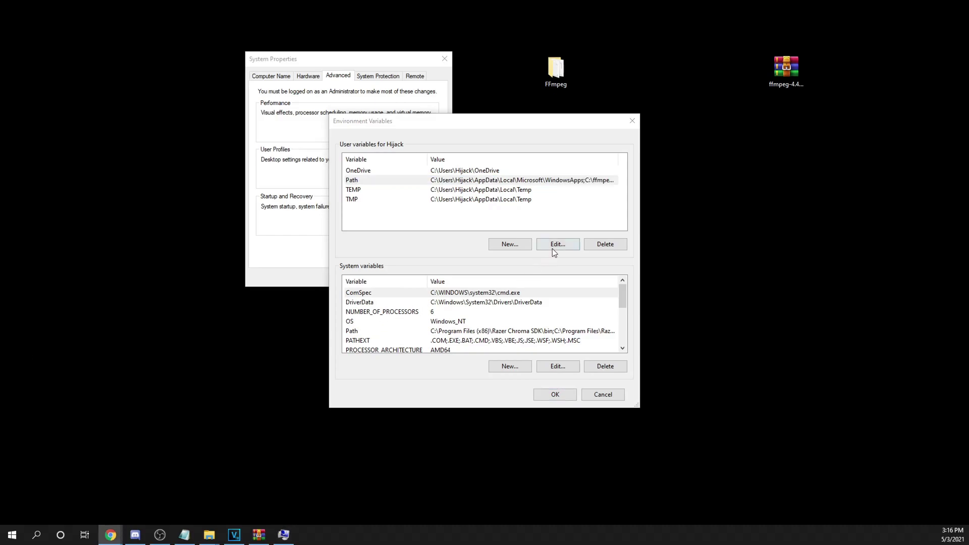
click(419, 184)
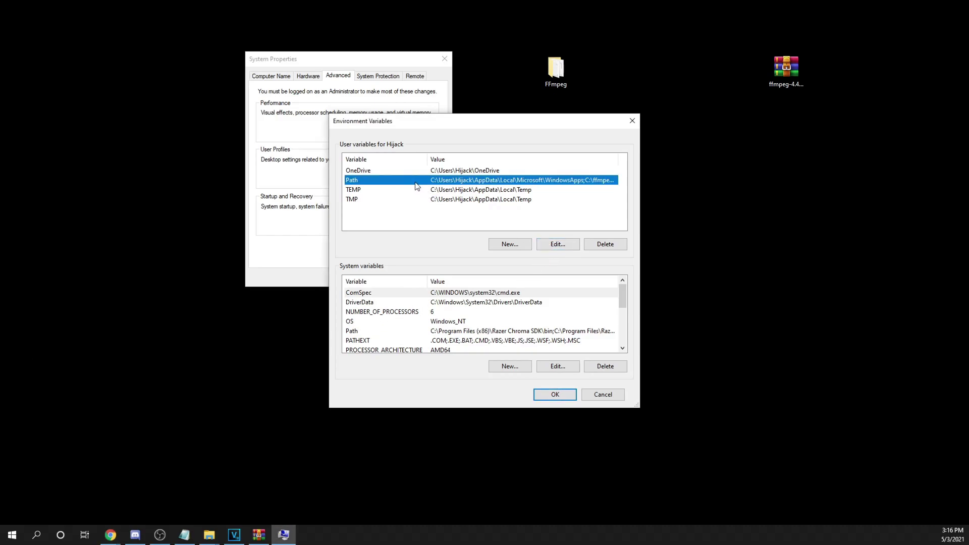
click(538, 246)
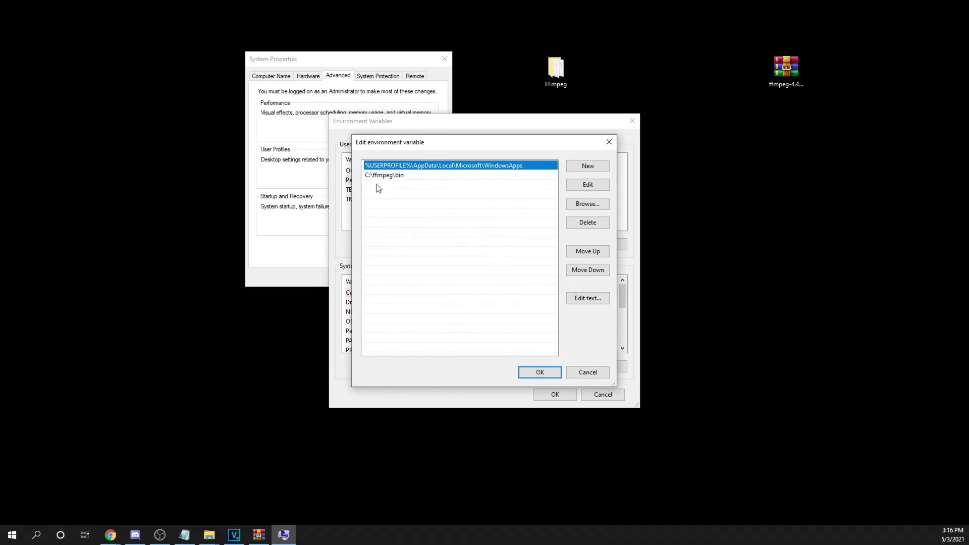
click(389, 177)
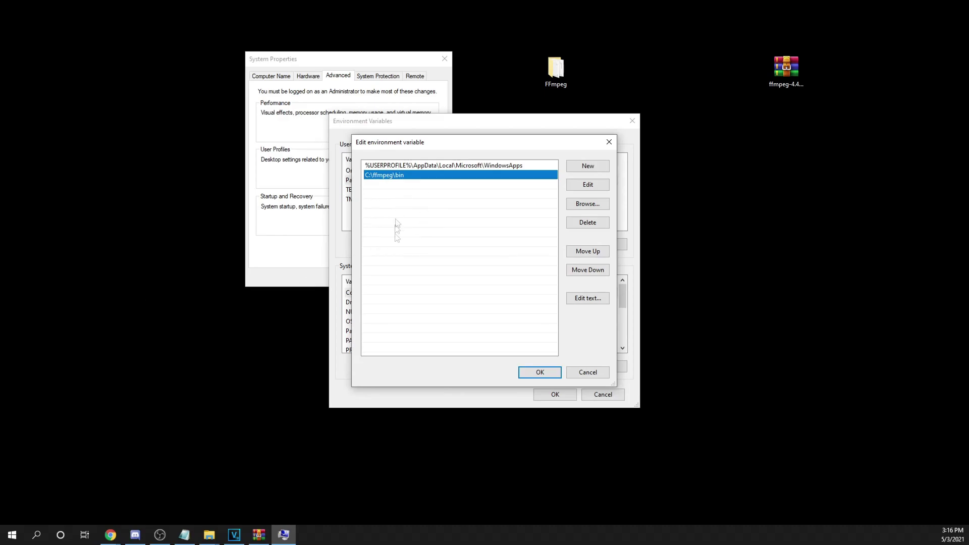
Confirm the PATH changes and open the upscaling folder on the desktop.
click(534, 372)
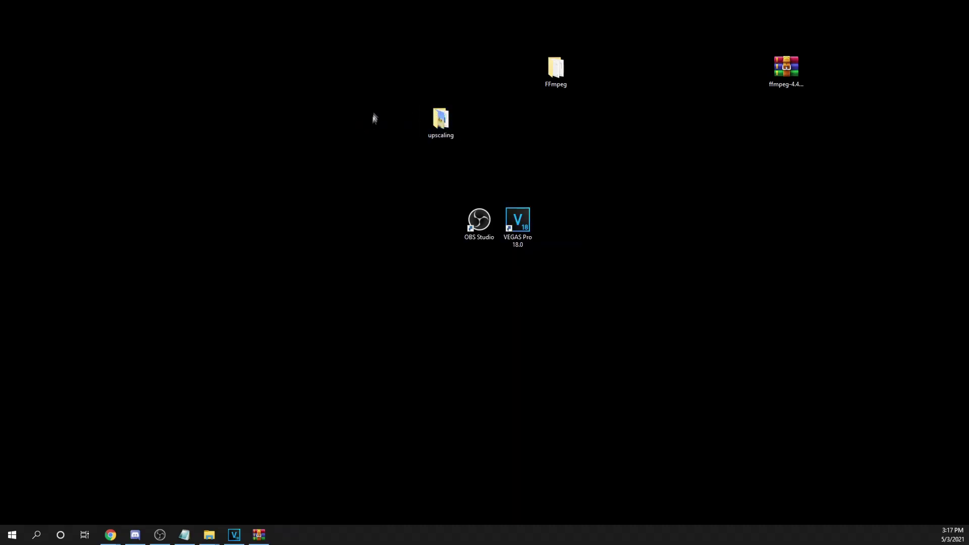
drag(397, 83, 412, 177)
double_click(433, 130)
drag(321, 49, 376, 41)
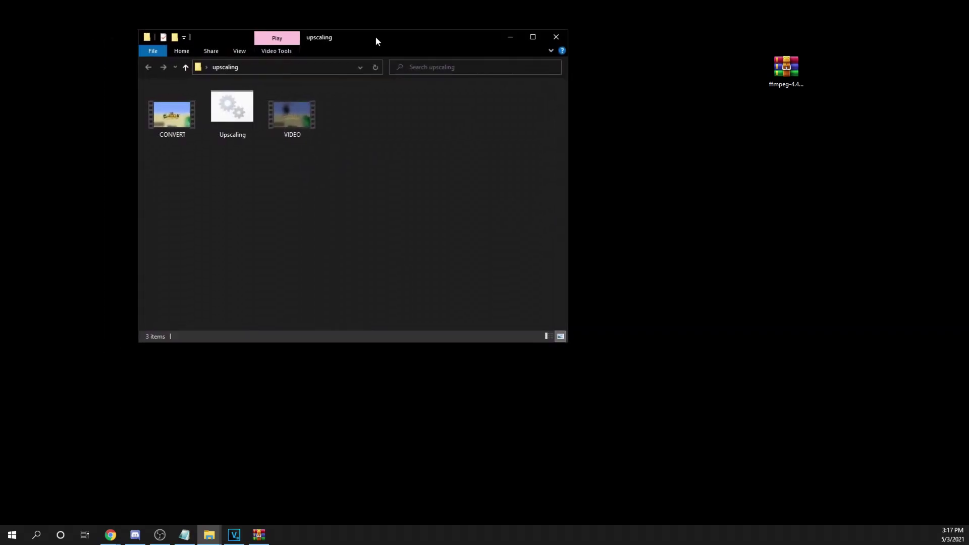
Create a new text document named upscaling, then open Upscaling.bat for editing in Notepad.
right_click(243, 183)
mouse_move(281, 303)
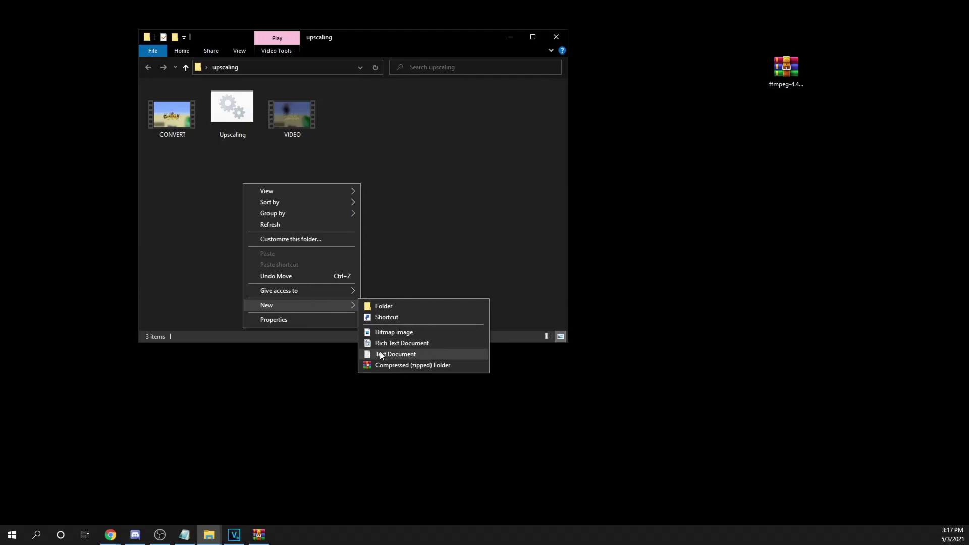
click(380, 353)
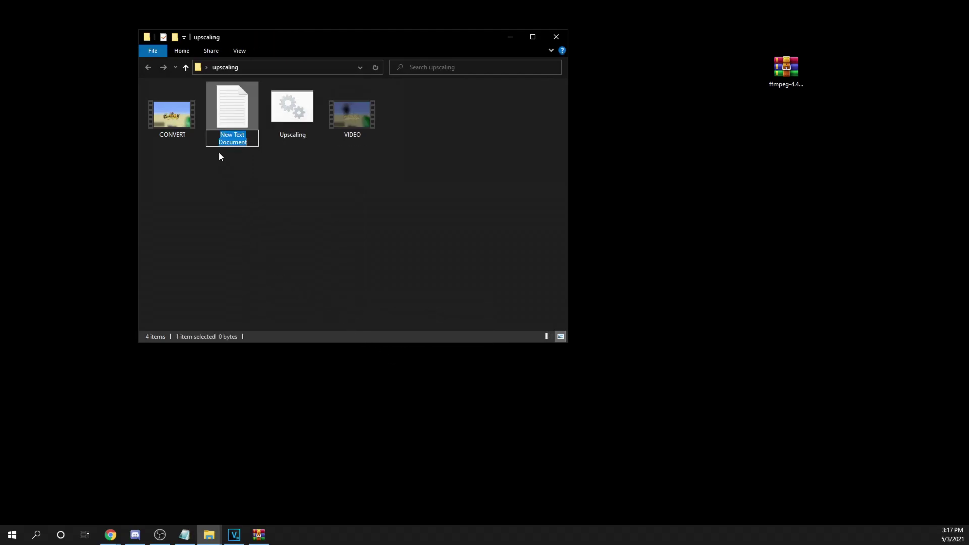
text(upscaling)
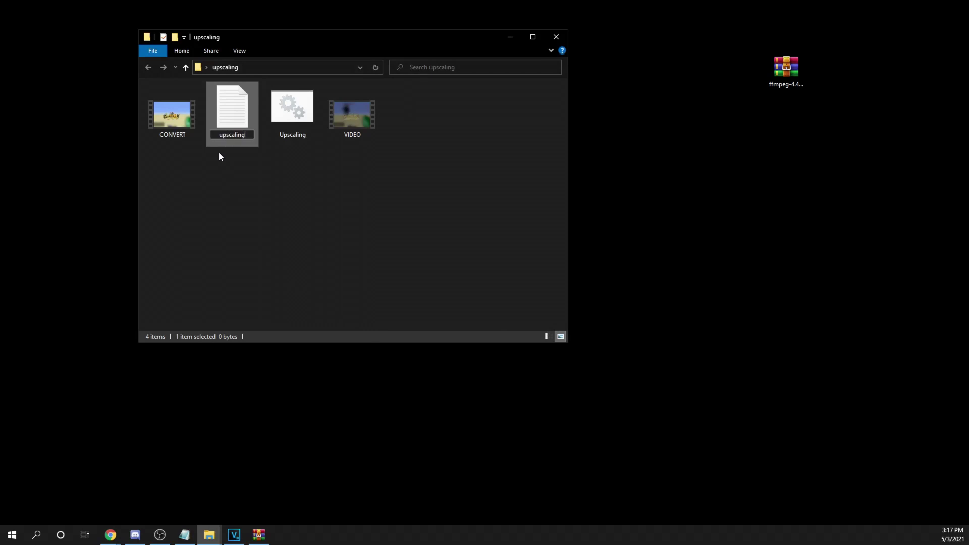
key(Return)
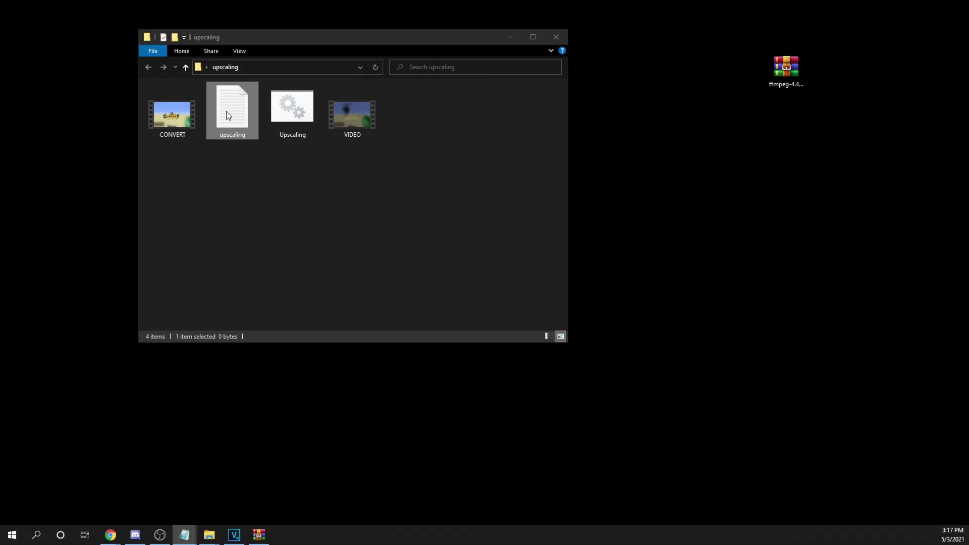
right_click(298, 113)
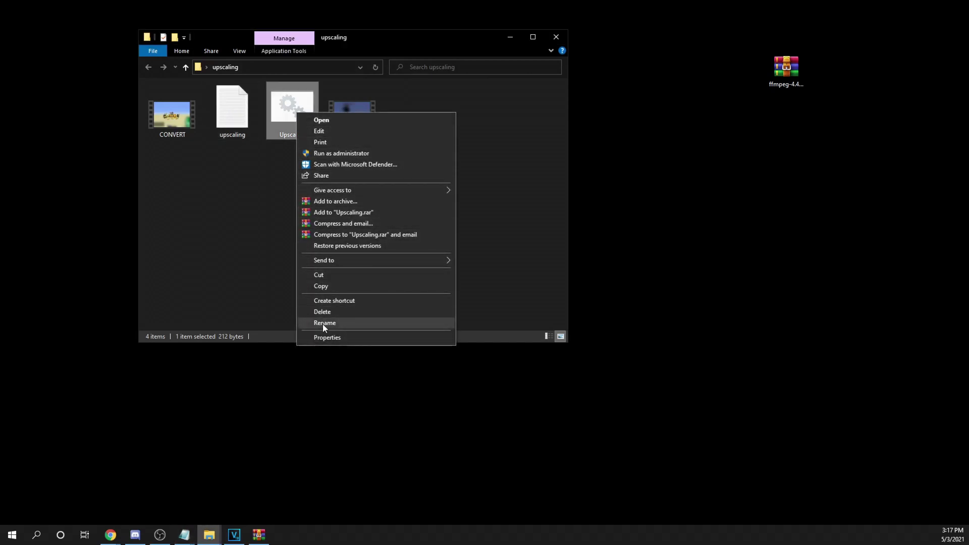
click(324, 131)
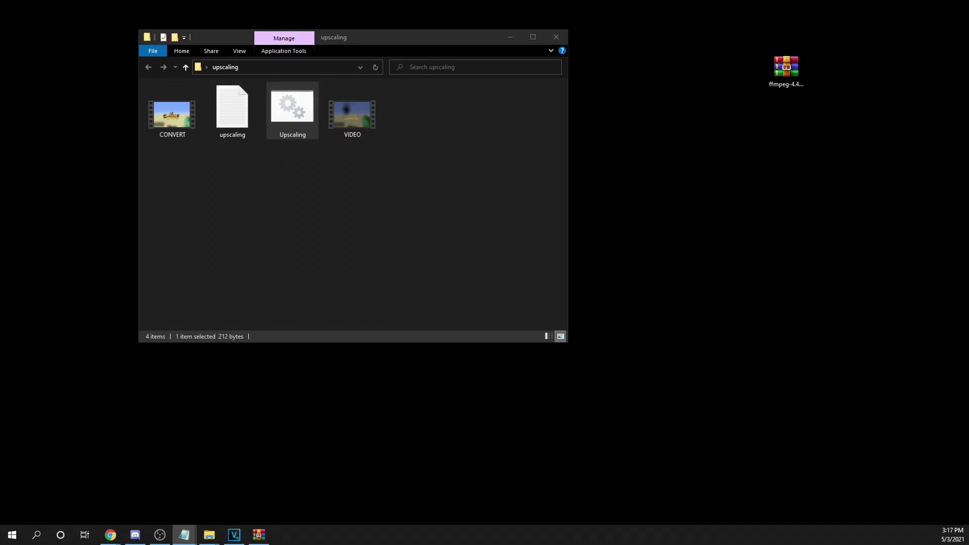
Put the upscaling folder's full path on the script's first line.
drag(20, 325, 487, 89)
click(271, 71)
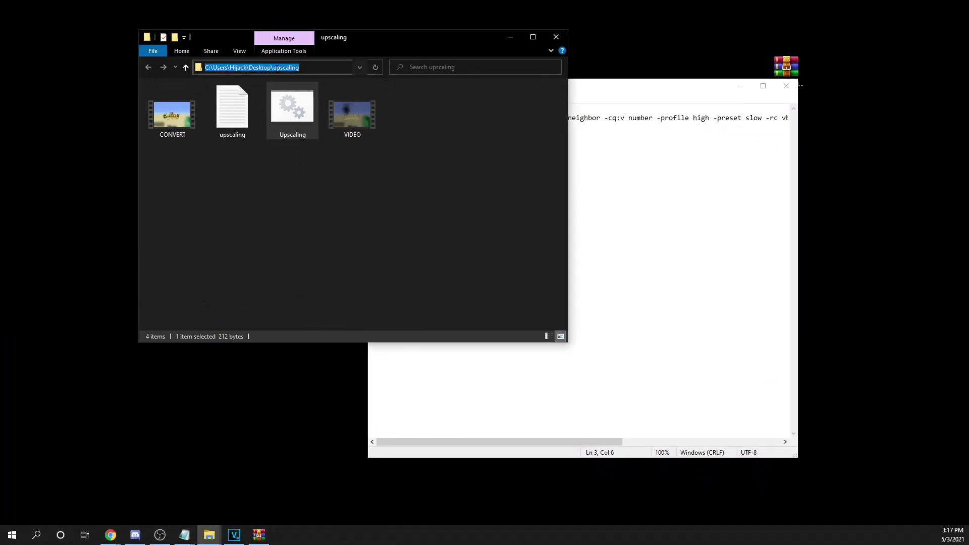
click(617, 183)
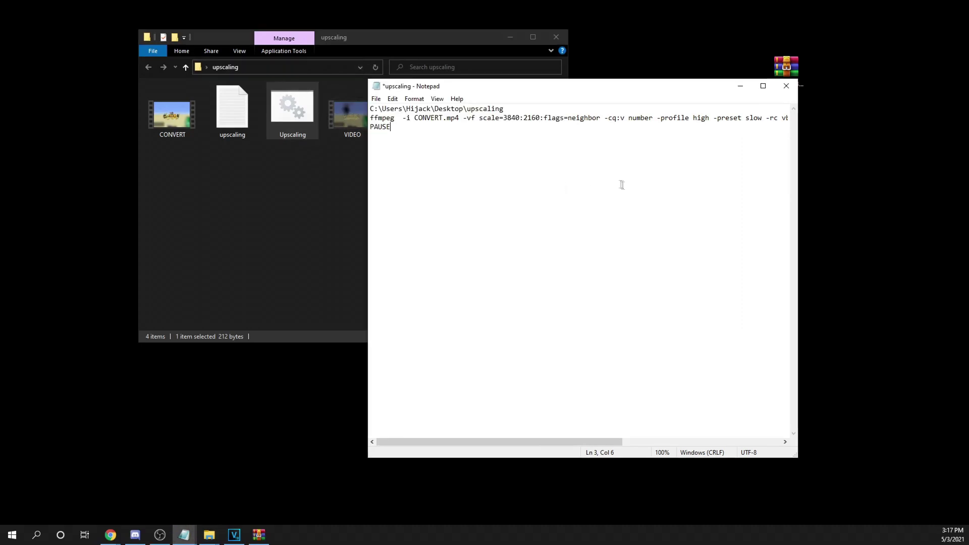
drag(511, 111, 371, 109)
key(End)
Save the script as upscaling with the All Files type so it becomes a batch file.
key(ctrl+s)
click(376, 98)
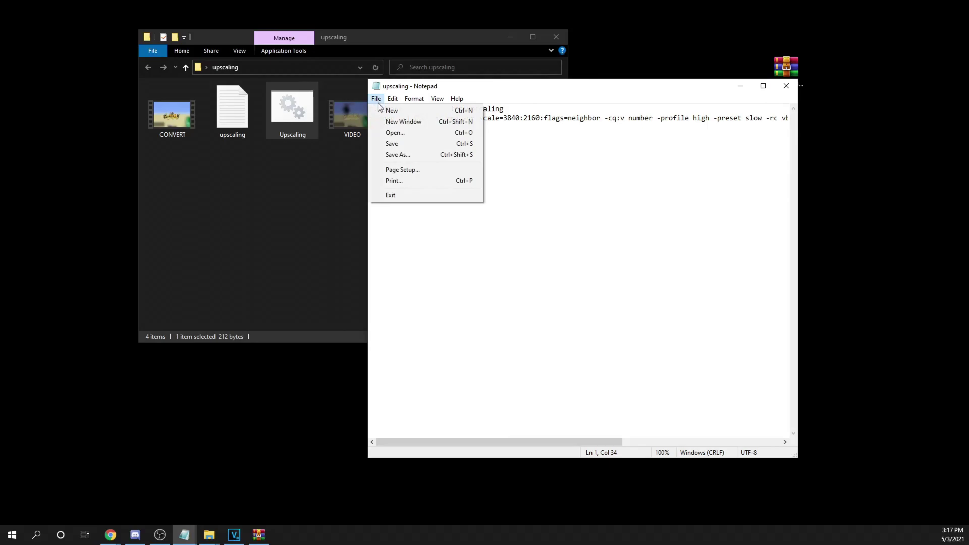
click(392, 155)
click(468, 338)
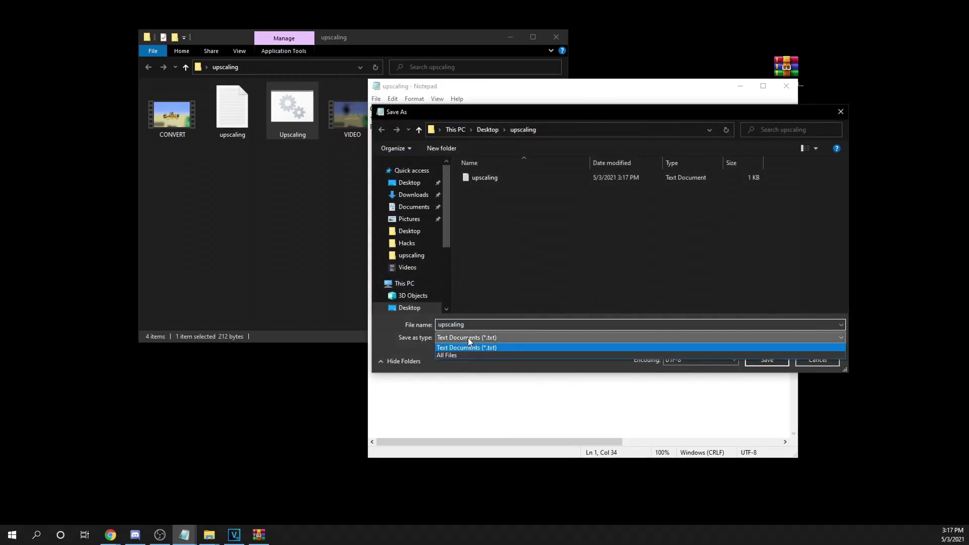
click(464, 355)
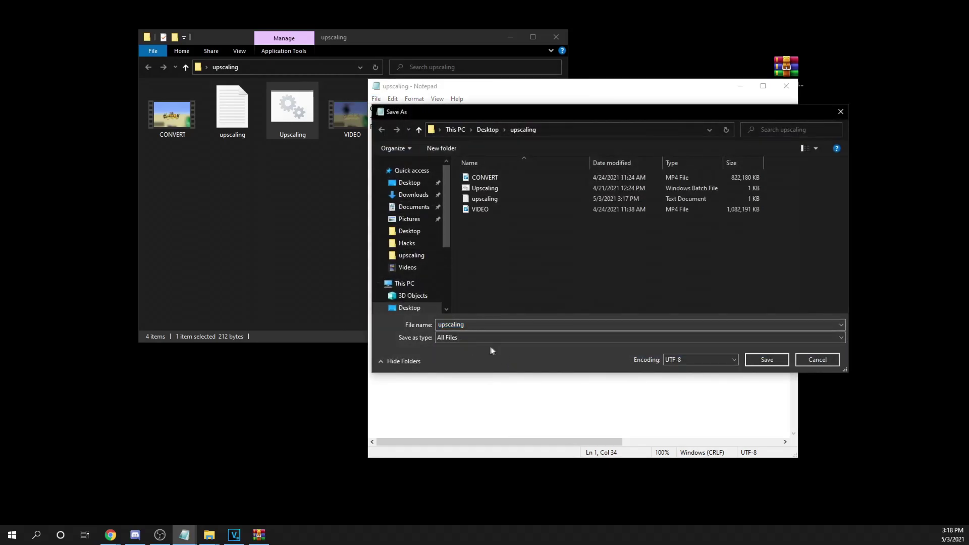
click(767, 359)
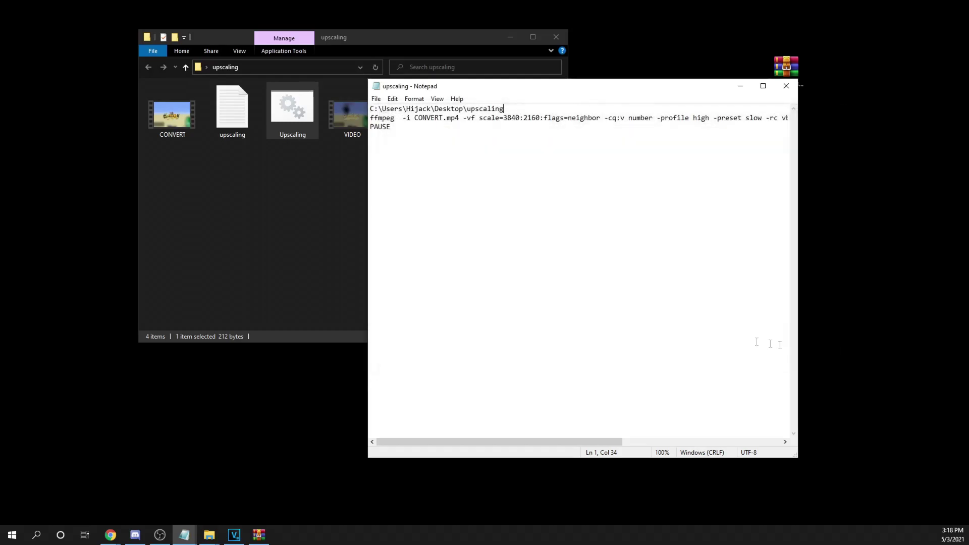
Delete the leftover upscaling text file from the folder.
click(232, 111)
key(Delete)
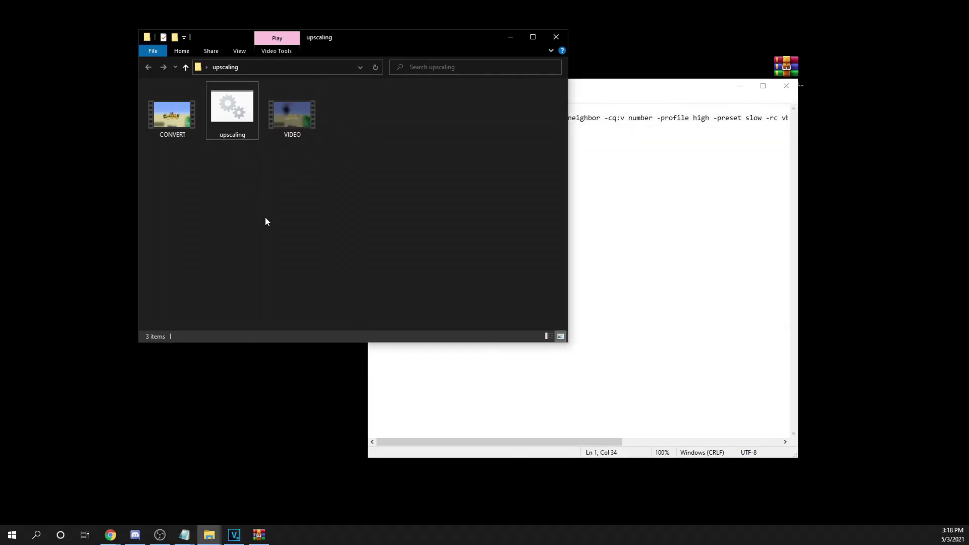
click(775, 204)
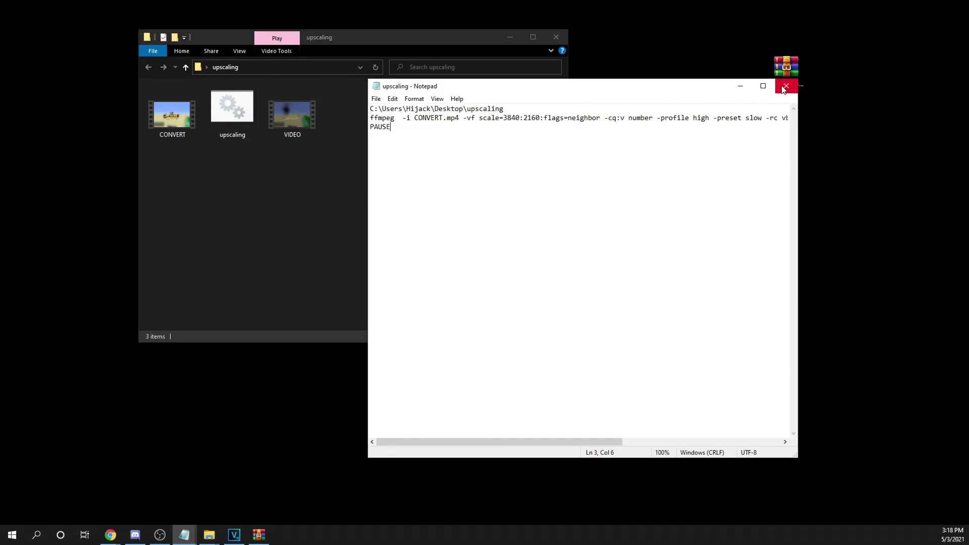
click(785, 87)
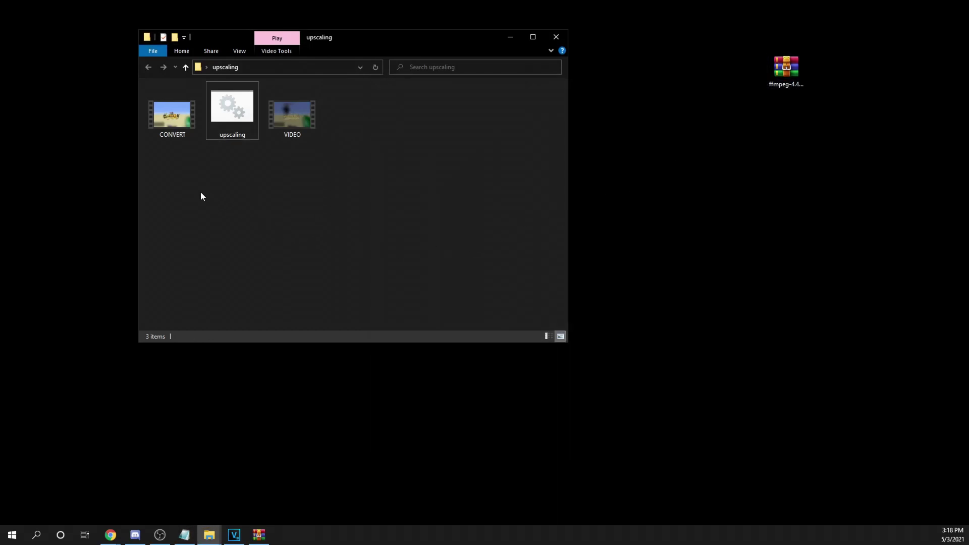
click(171, 111)
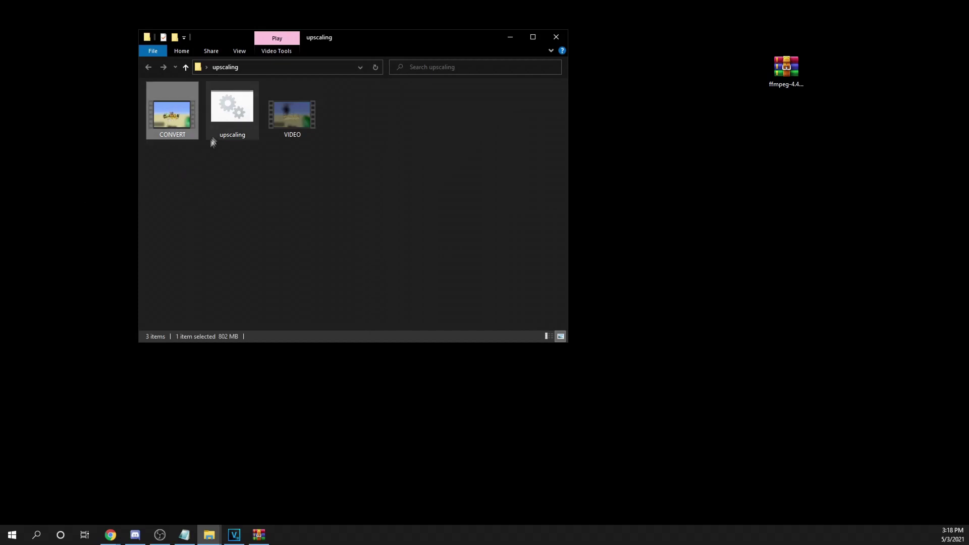
click(289, 118)
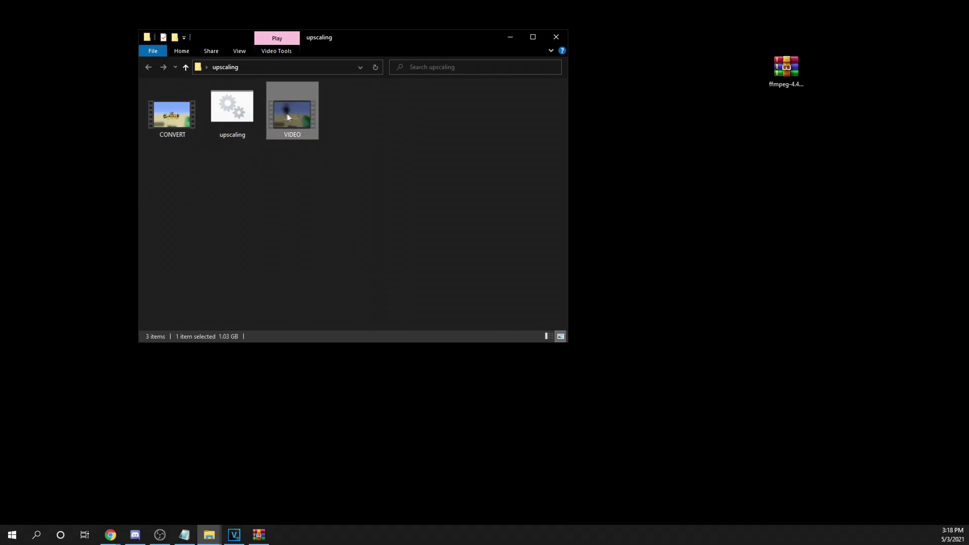